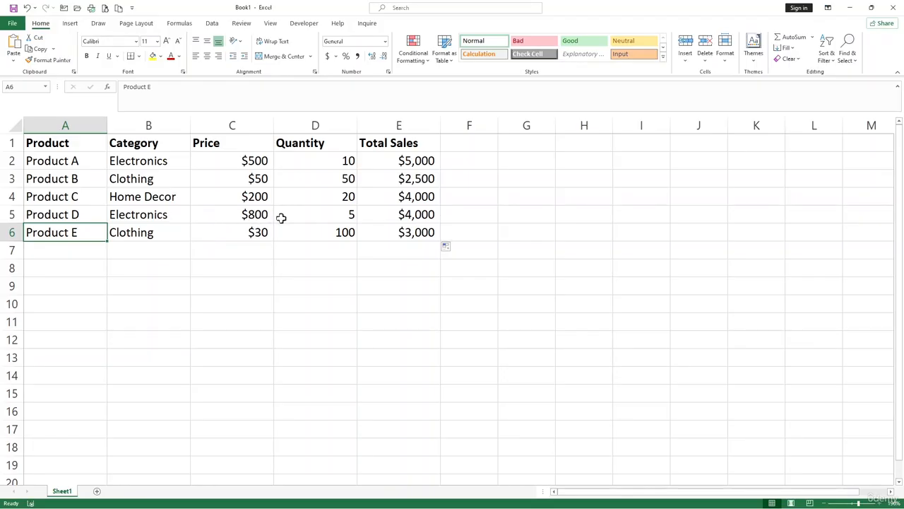
- Examine the product sales data in A1:E6, including the product, price and quantity columns
click(362, 245)
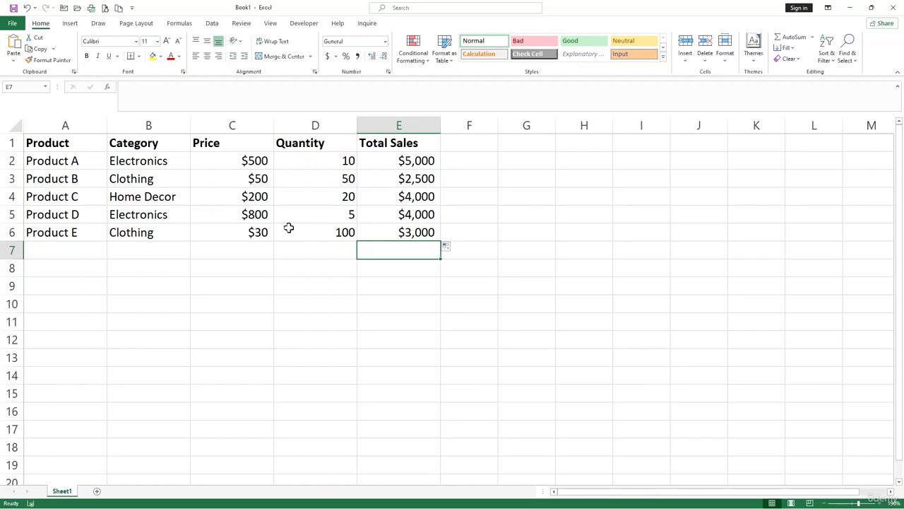
click(305, 234)
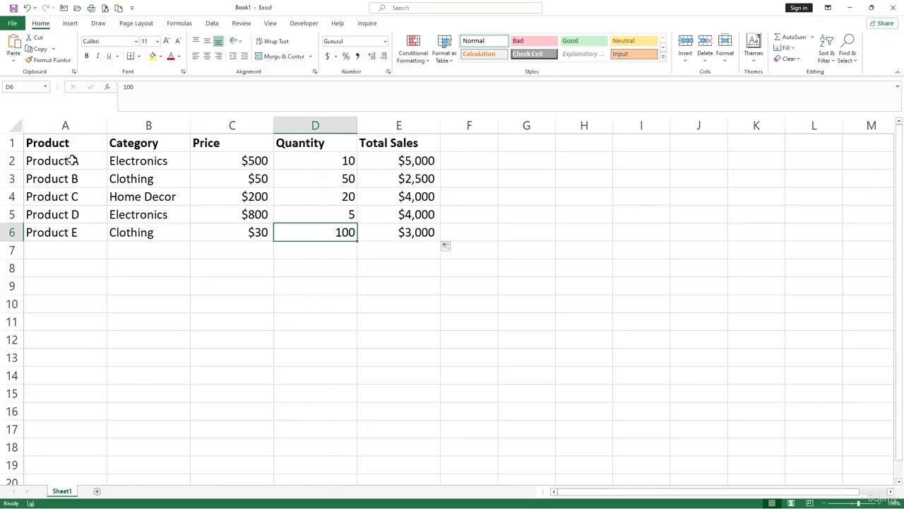
drag(66, 148, 381, 228)
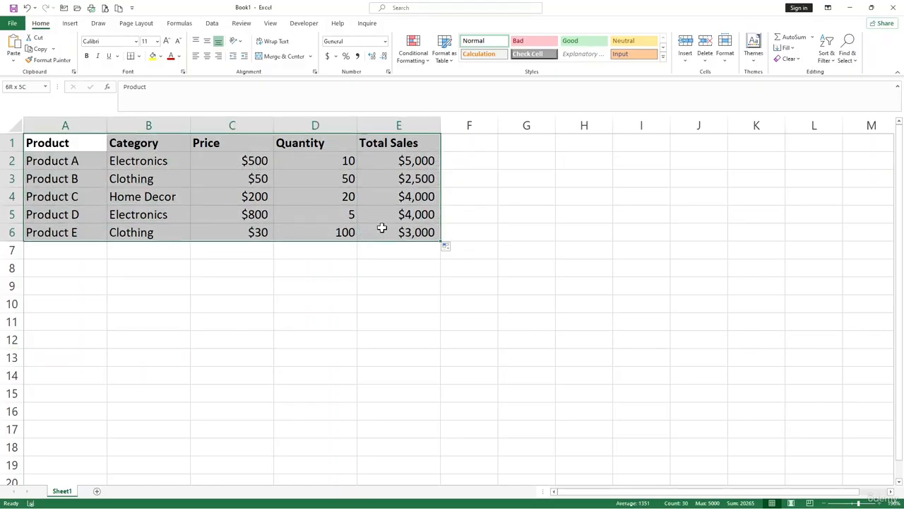
click(342, 303)
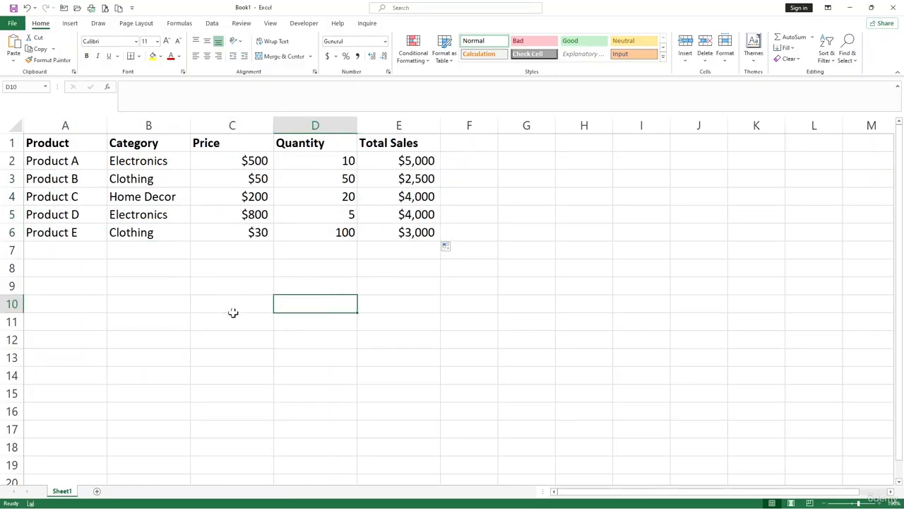
drag(77, 160, 75, 233)
click(75, 197)
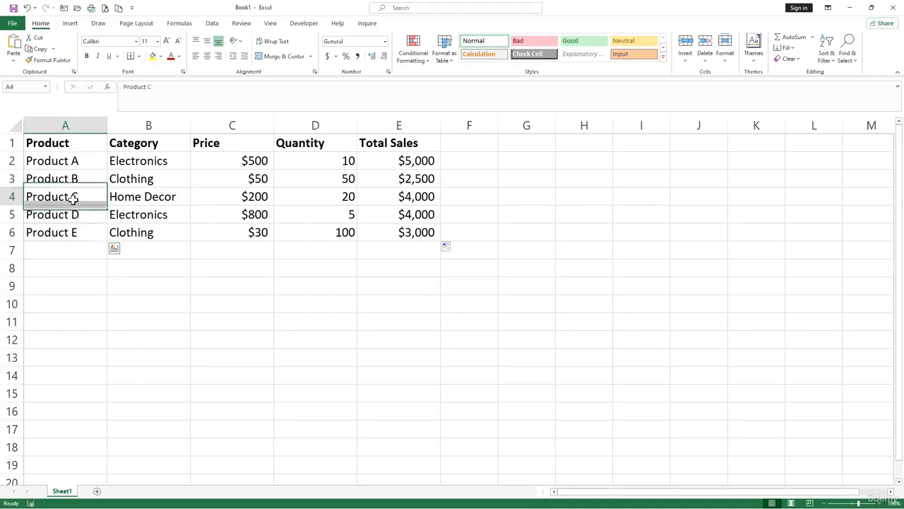
click(332, 176)
click(232, 194)
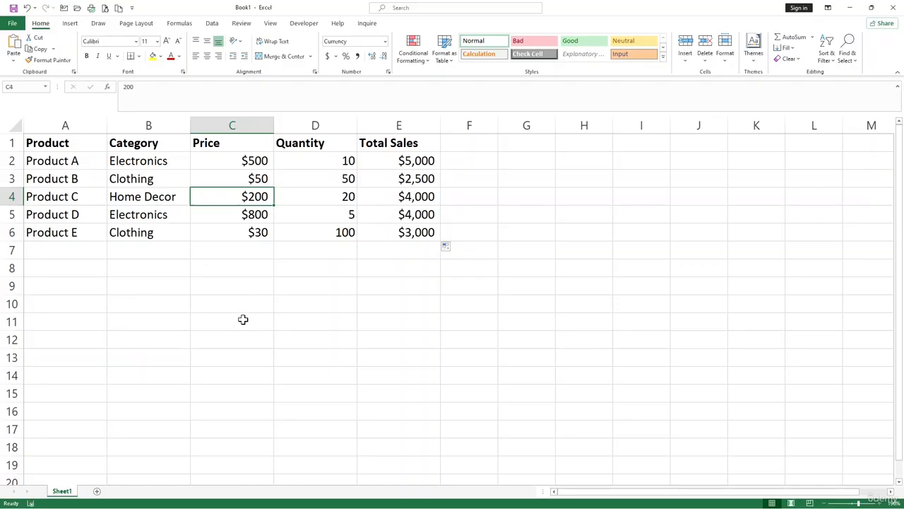
- Enter the heading "Product Name" in cell C11 below the sales table
click(242, 320)
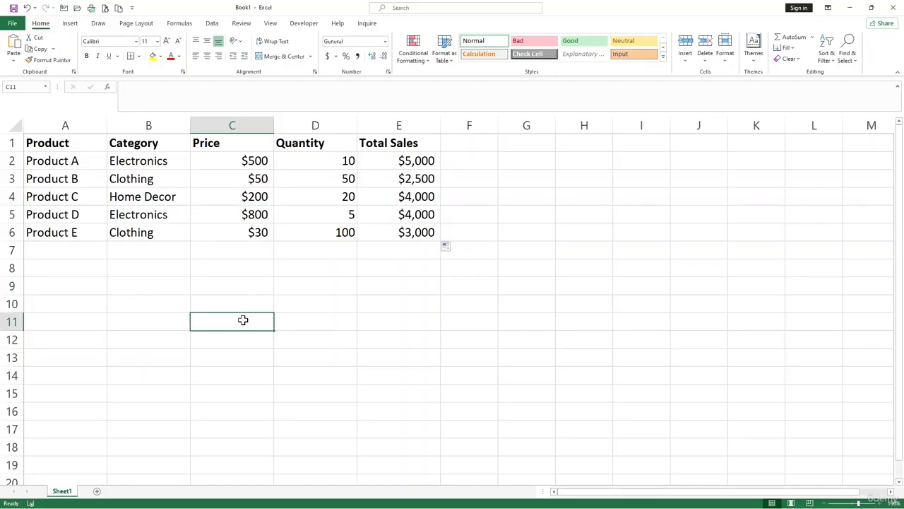
text(P)
key(BackSpace)
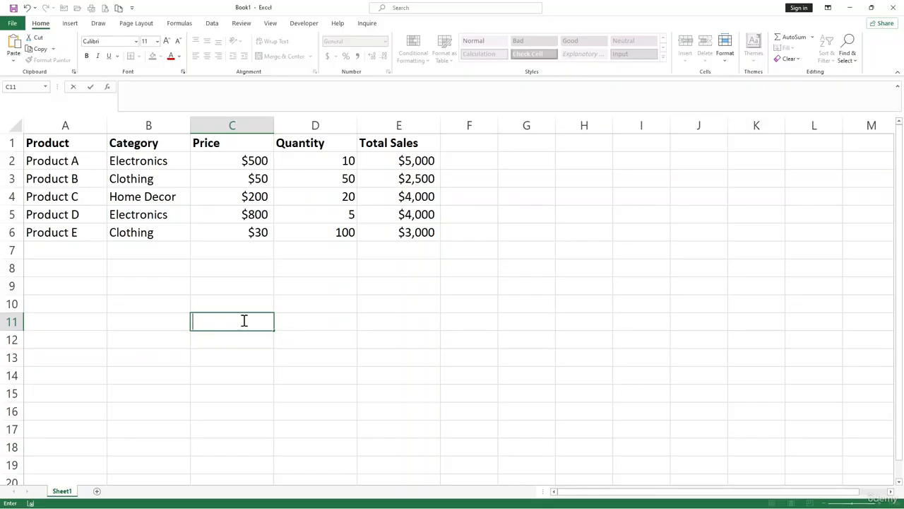
key(F2)
text(Product Name)
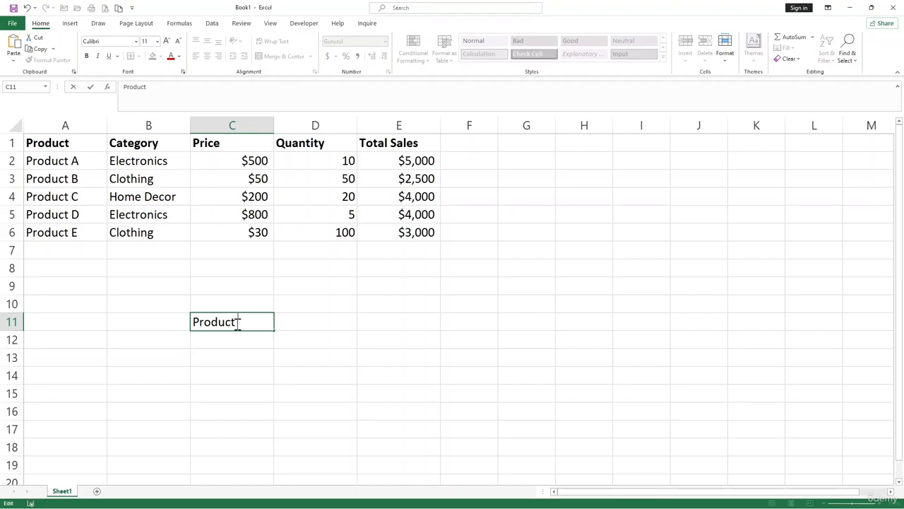
click(229, 344)
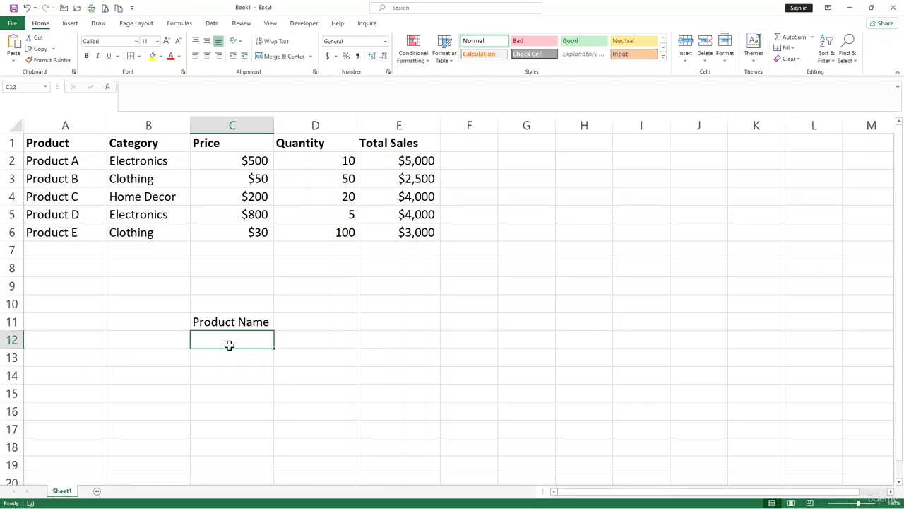
- Enter "Product D" as the lookup value in cell C12, with a space before the letter
double_click(229, 344)
text(Product)
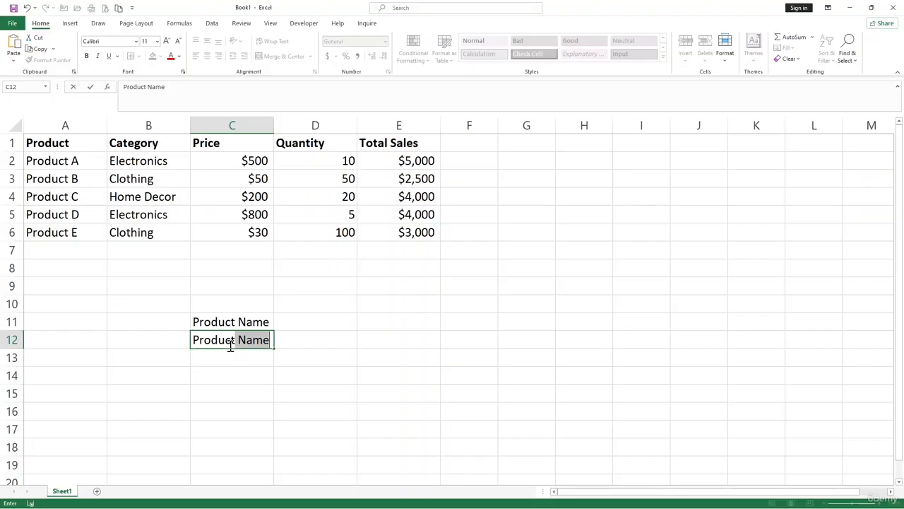
text(D)
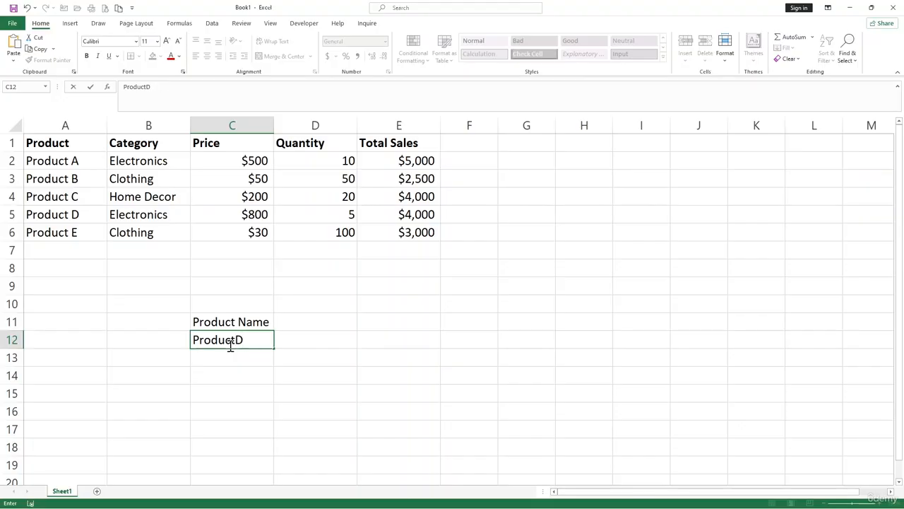
key(Left)
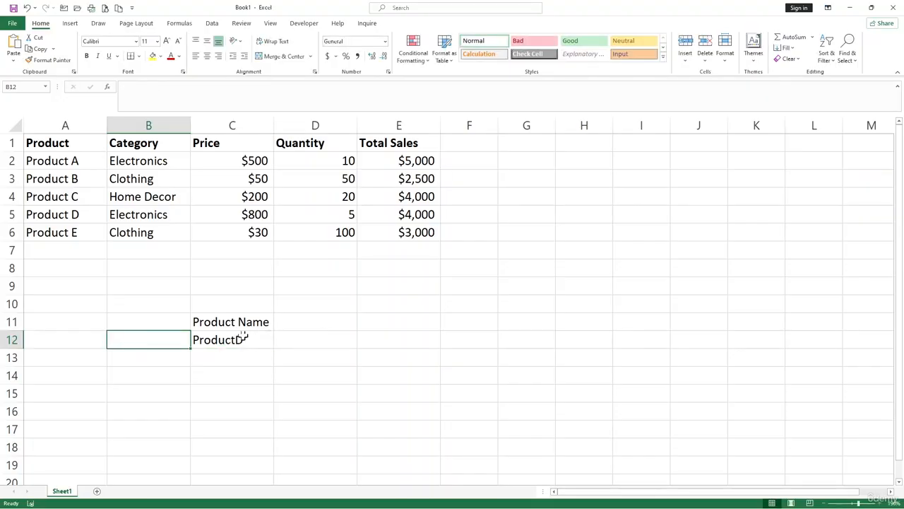
double_click(223, 340)
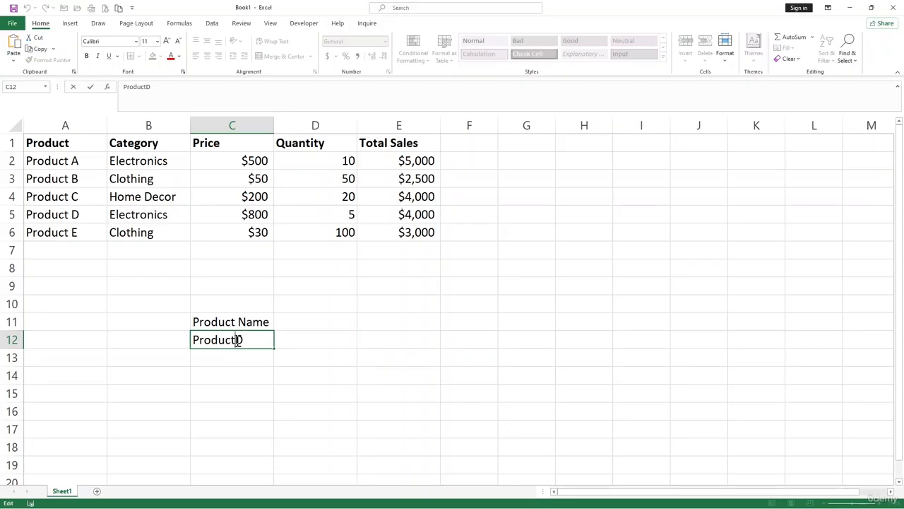
click(308, 337)
- Enter the heading "Vlookup" in cell D11 beside the Product Name heading
click(311, 316)
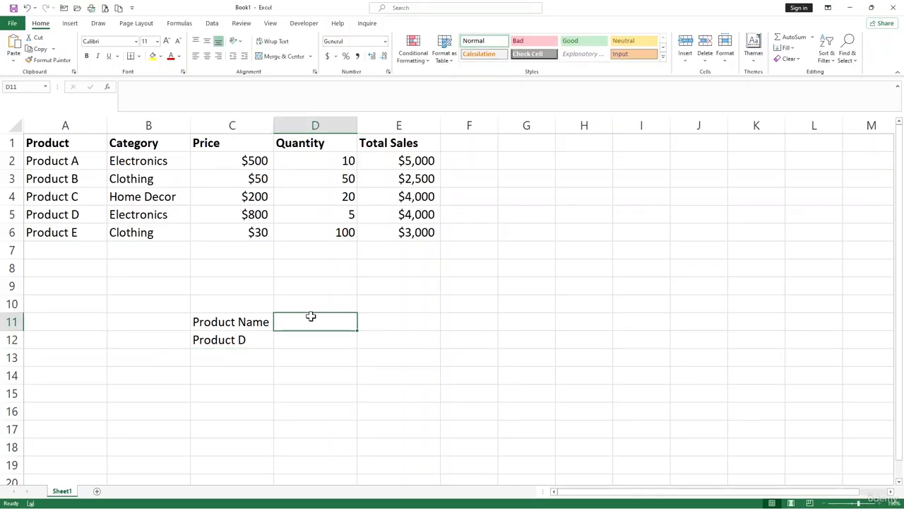
text(Vlo)
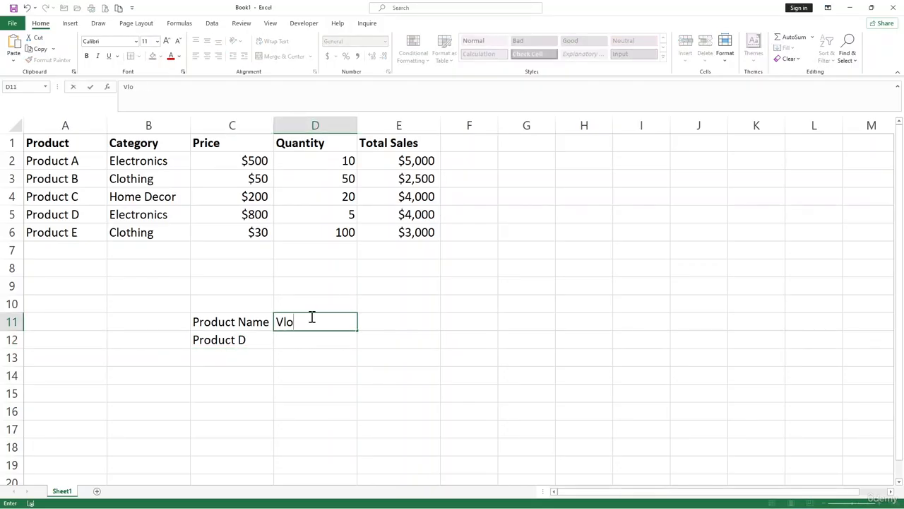
text(okup)
key(ctrl+Return)
key(Return)
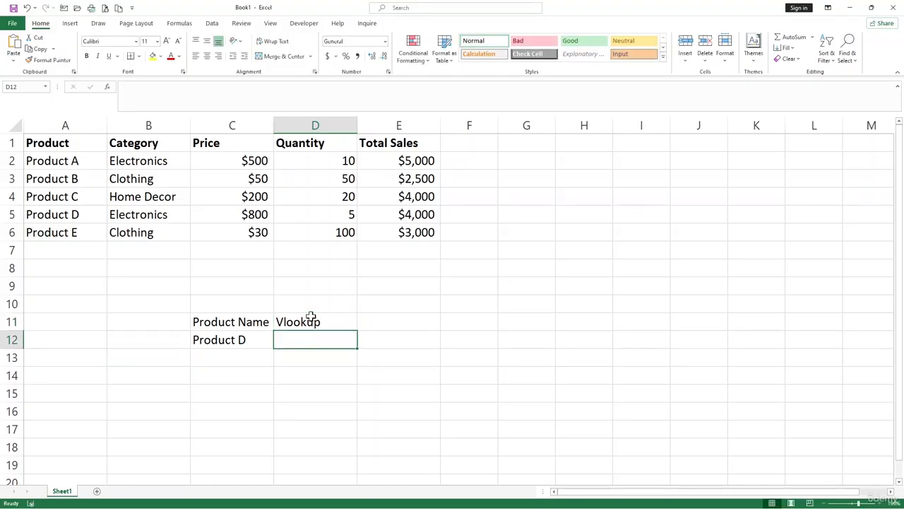
- Enter the formula =VLOOKUP(C12,A1:E6,4,False) in D12 to look up the product's quantity with an exact match
text(=vlo)
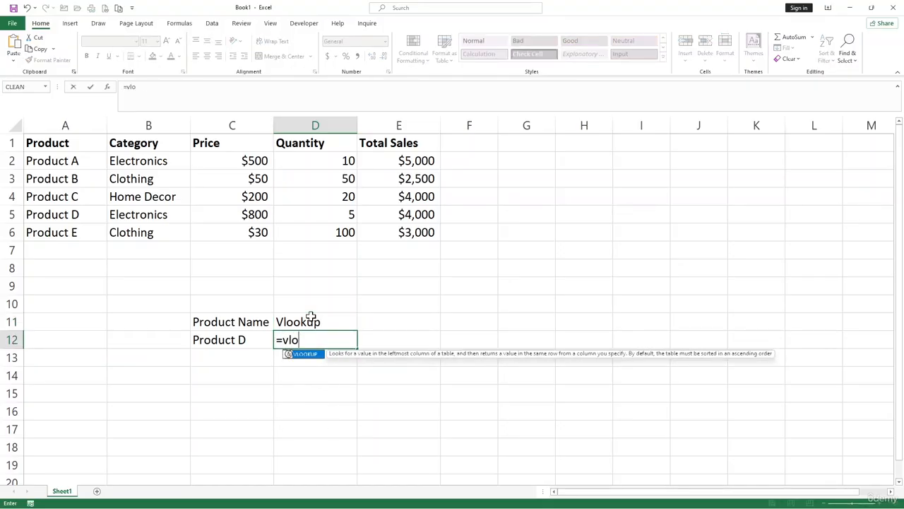
key(Tab)
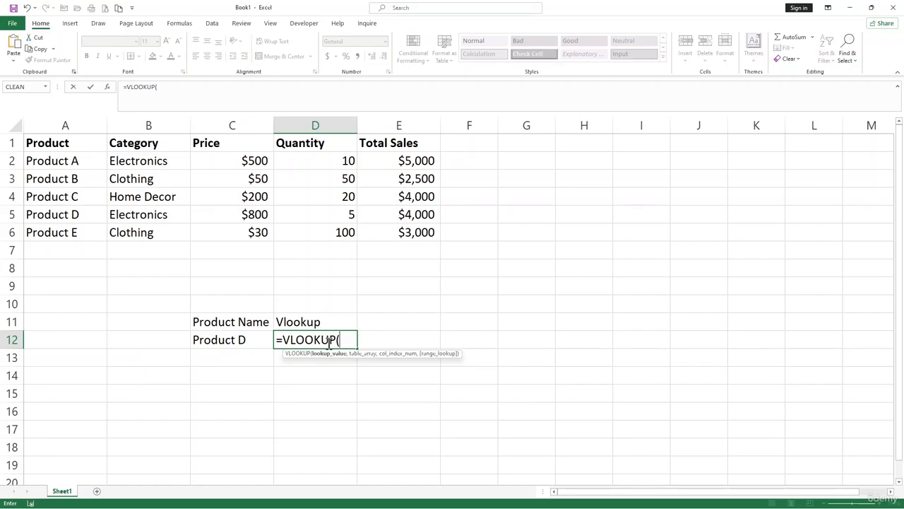
click(231, 344)
text(,)
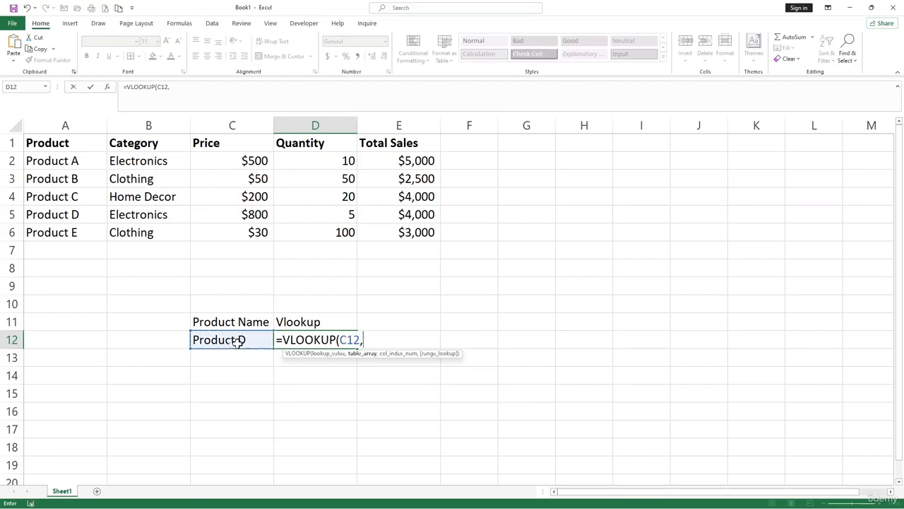
drag(49, 145, 394, 233)
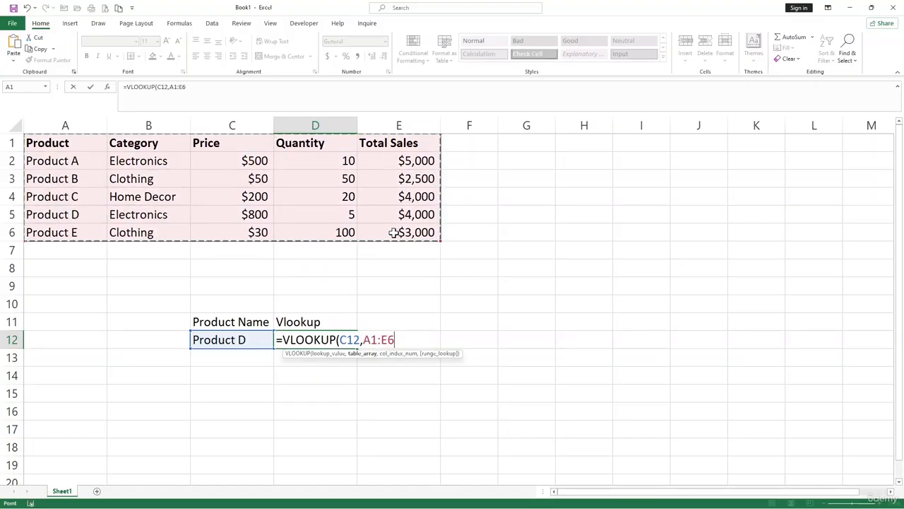
text(,)
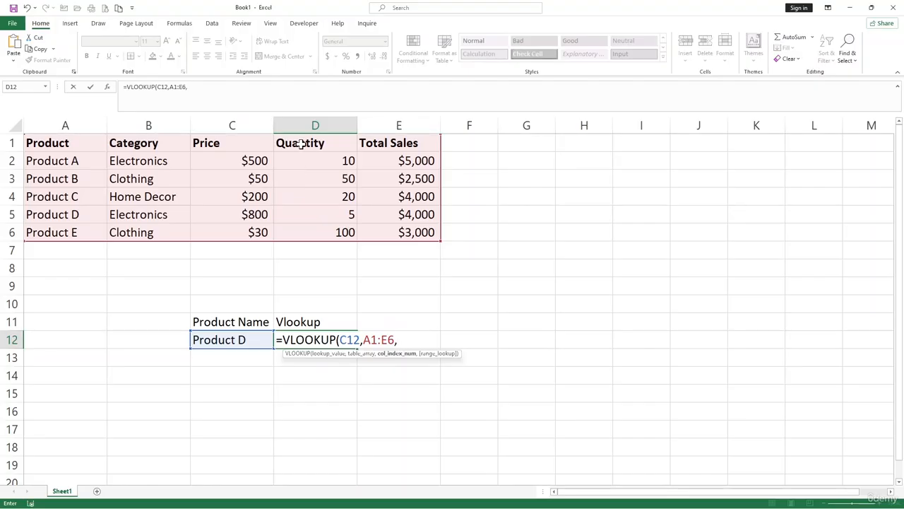
text(4,)
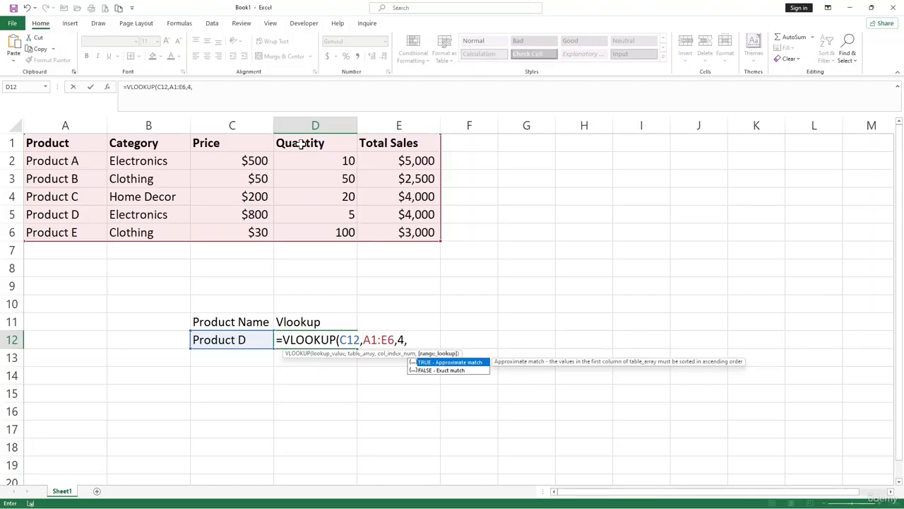
text(False))
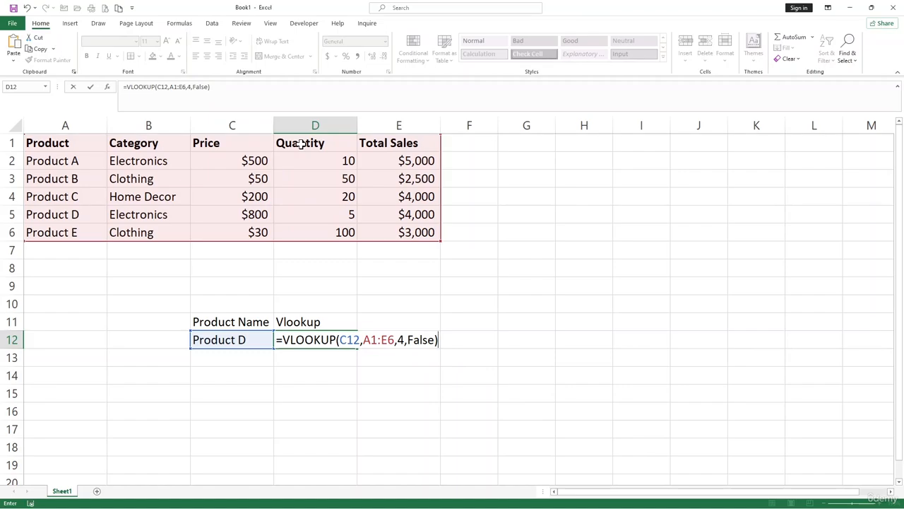
key(Return)
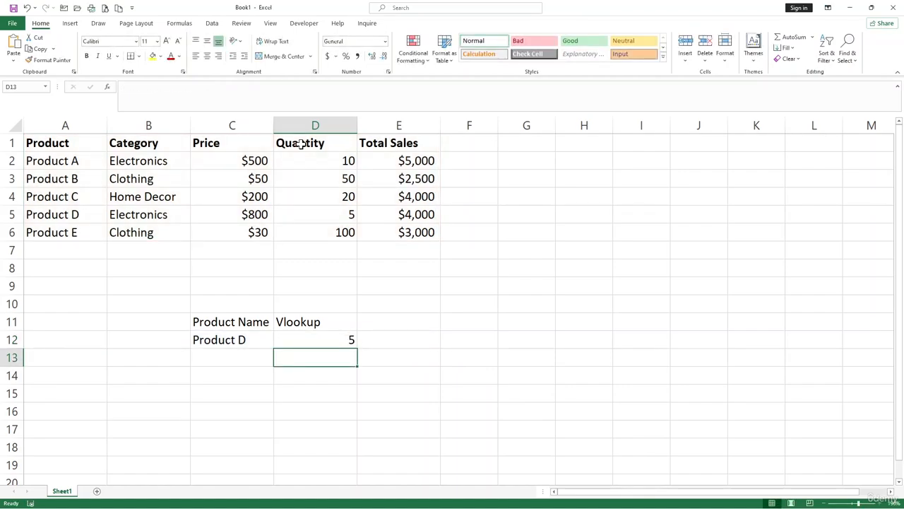
- Change the lookup value in cell C12 to "Product B"
click(244, 340)
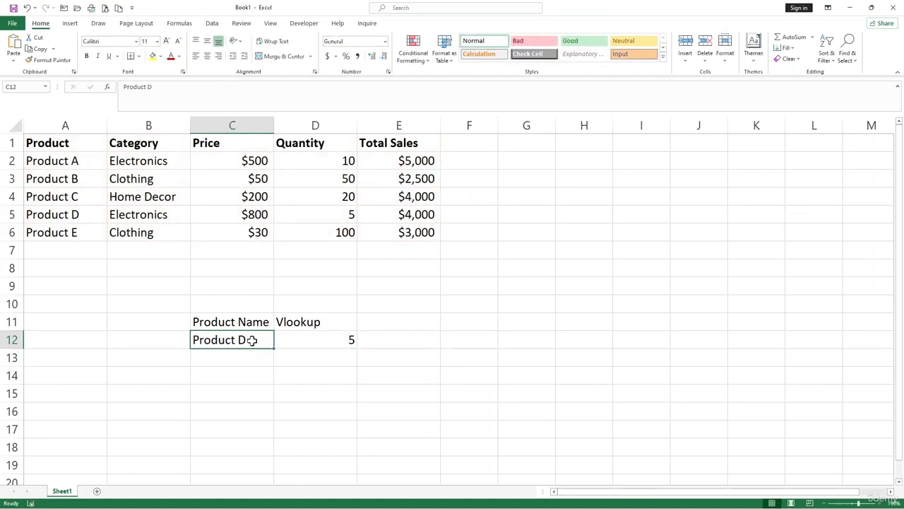
click(344, 341)
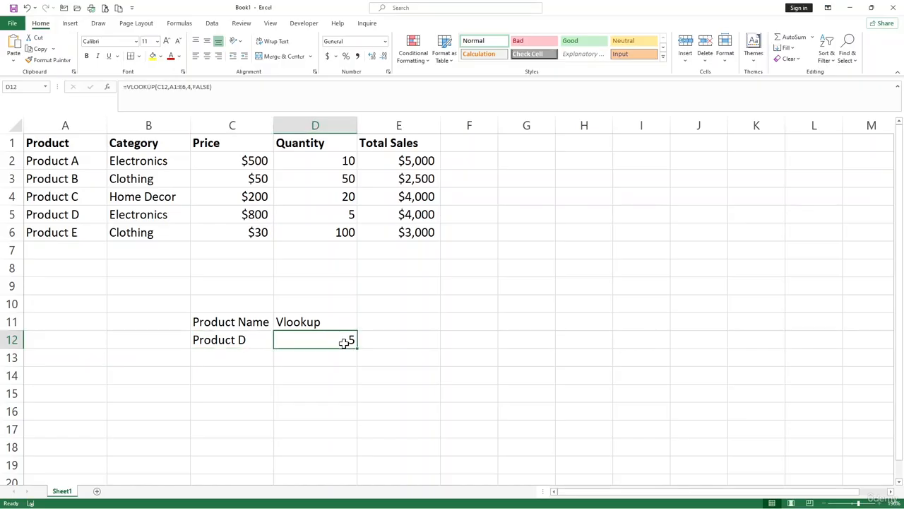
double_click(241, 339)
key(BackSpace)
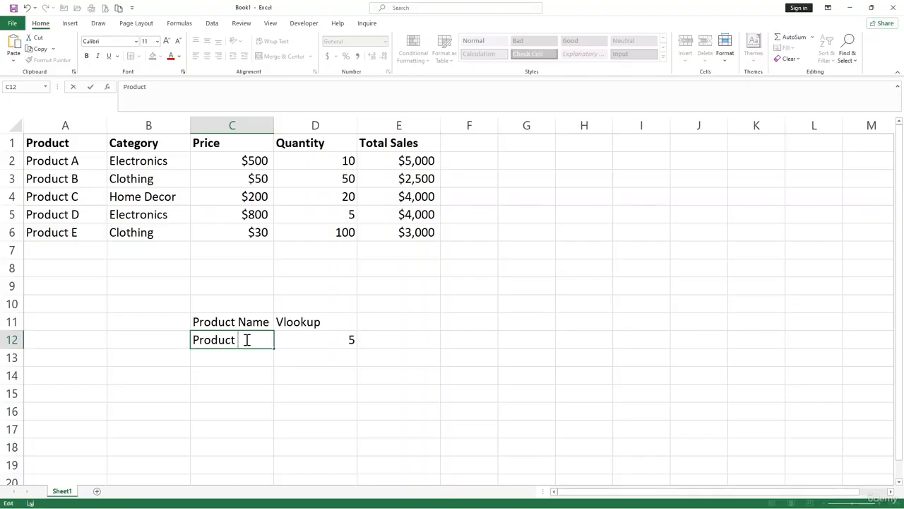
text(B)
key(Return)
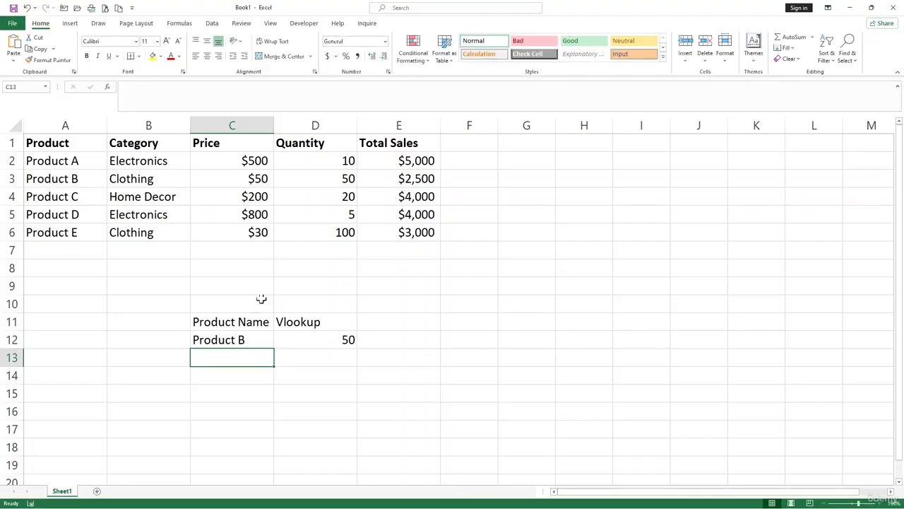
- Set the column index in D12's VLOOKUP formula to 5 so that it looks up Total Sales
click(339, 341)
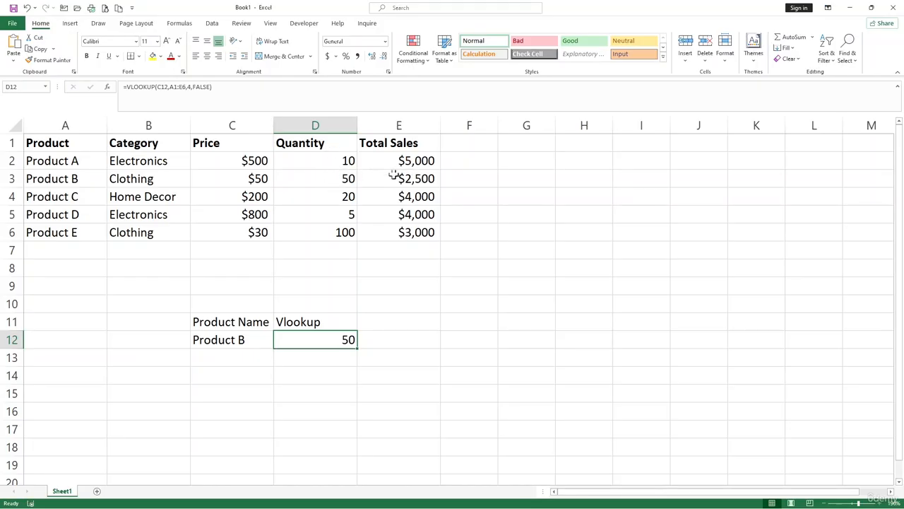
click(189, 86)
key(BackSpace)
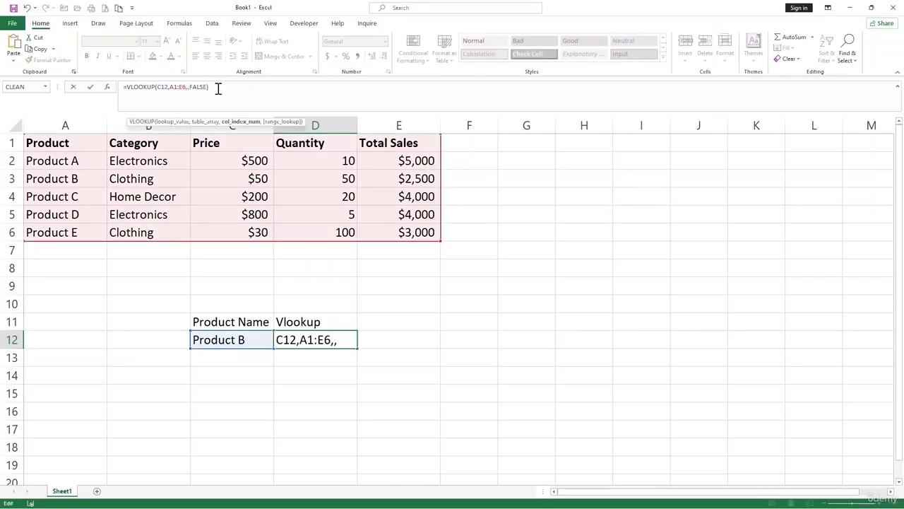
text(5)
key(Return)
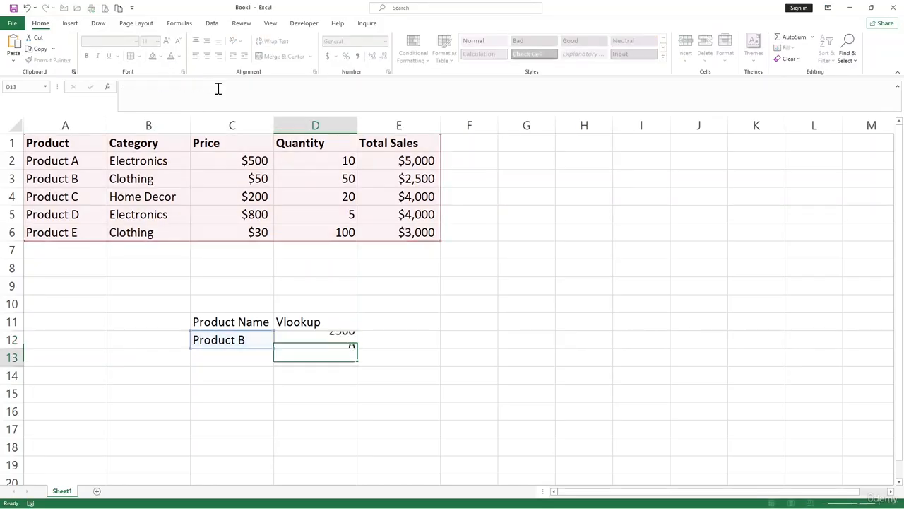
click(334, 339)
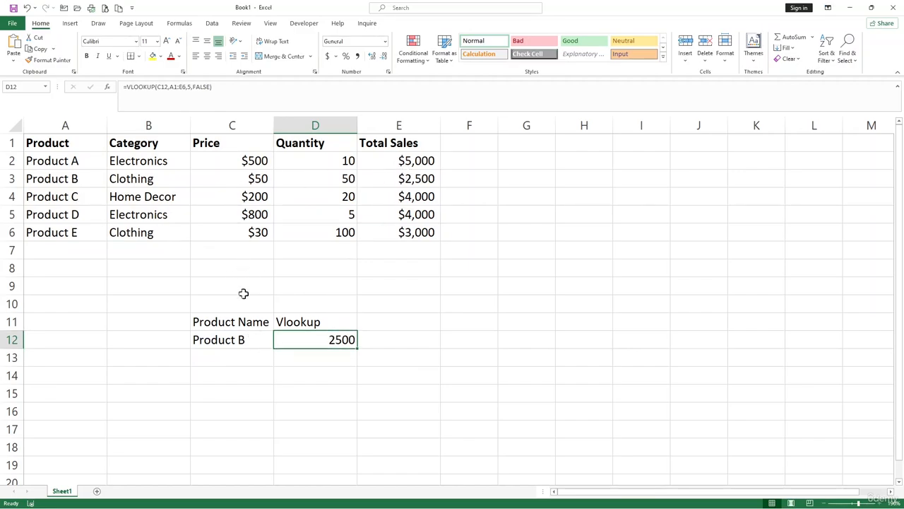
click(372, 356)
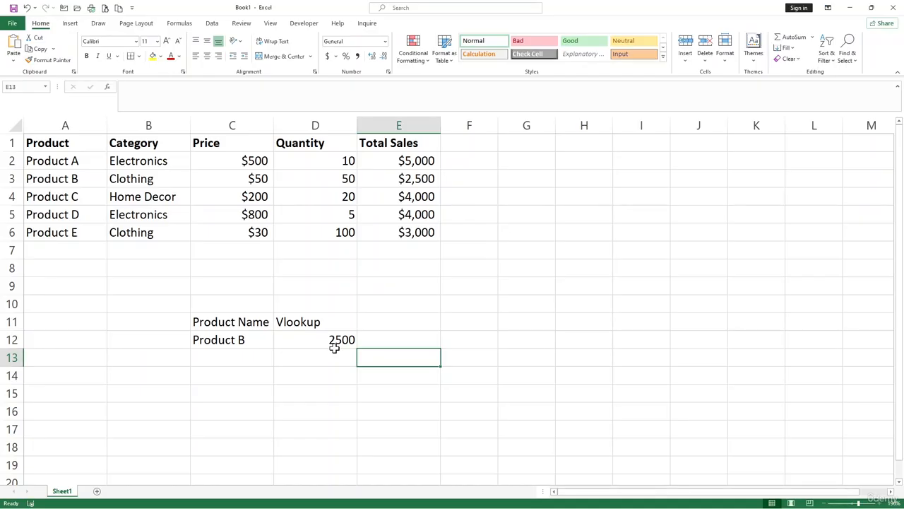
click(262, 358)
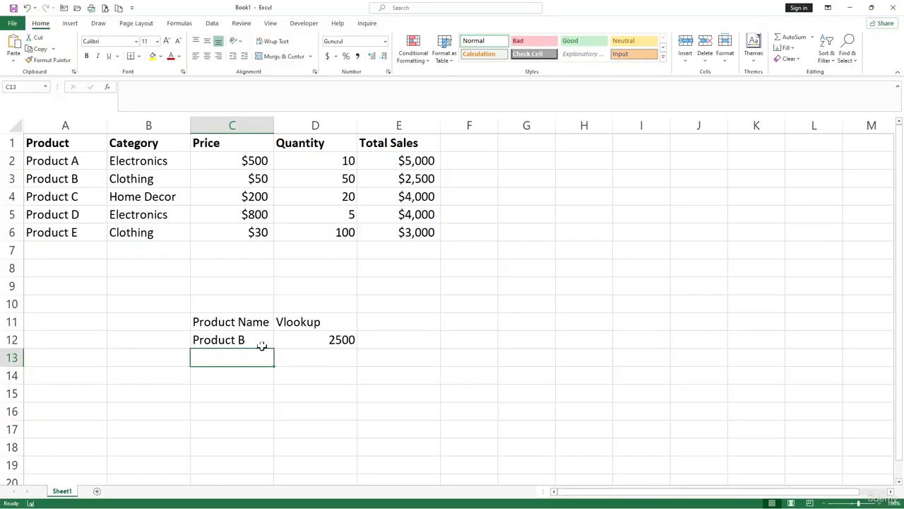
- Add a list data validation with an in-cell dropdown to cell C12, using the product names in =$A$2:$A$6 as the source
click(265, 341)
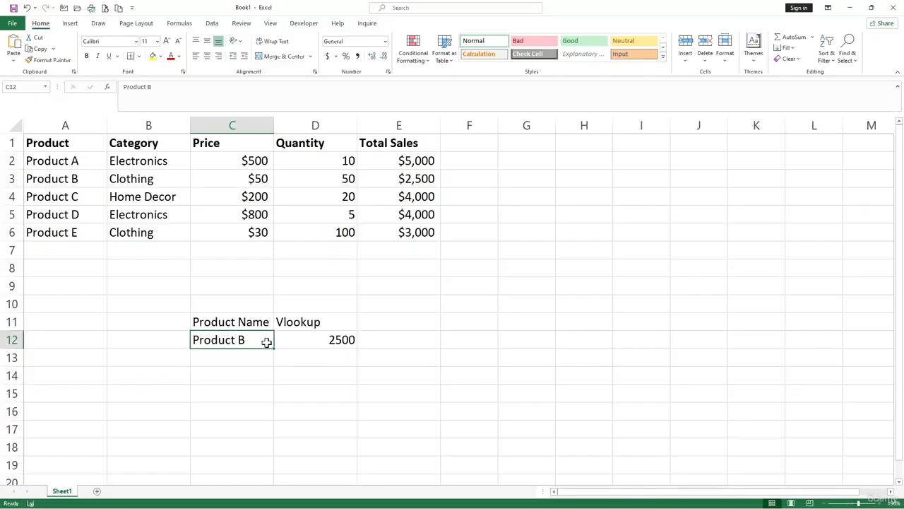
click(238, 370)
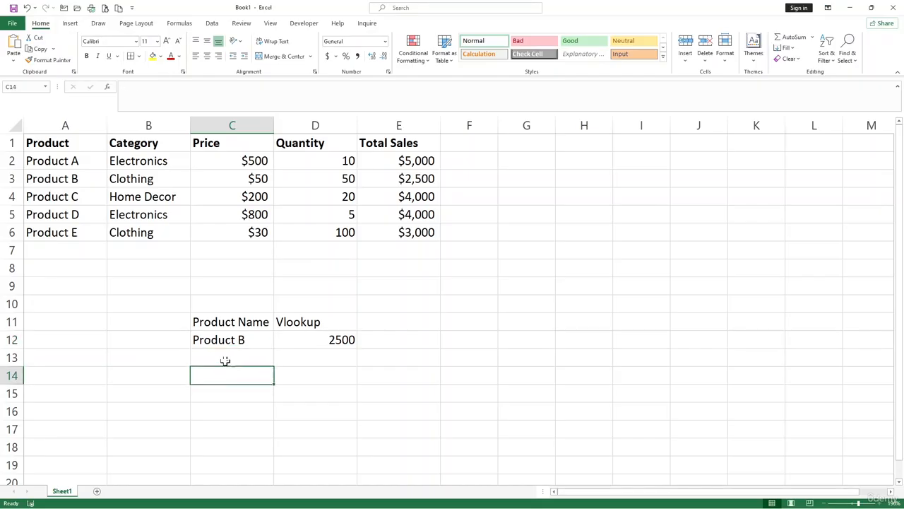
click(227, 343)
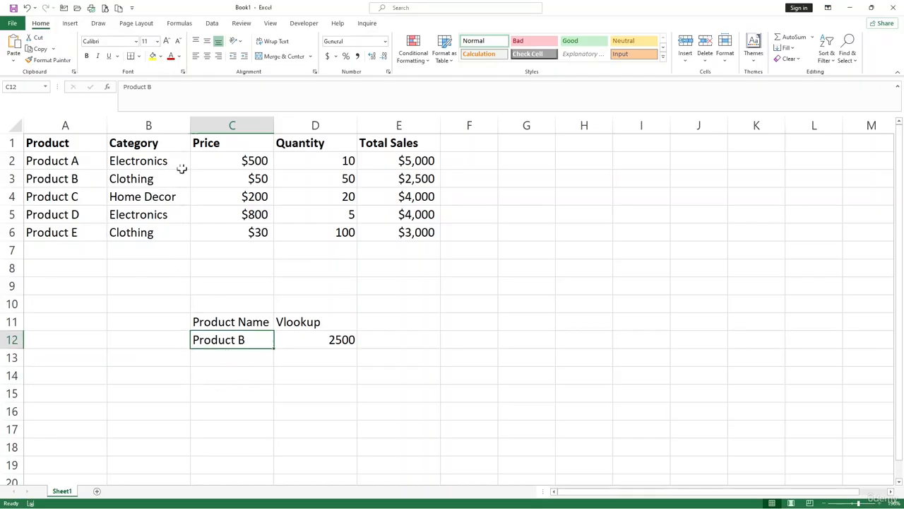
click(215, 27)
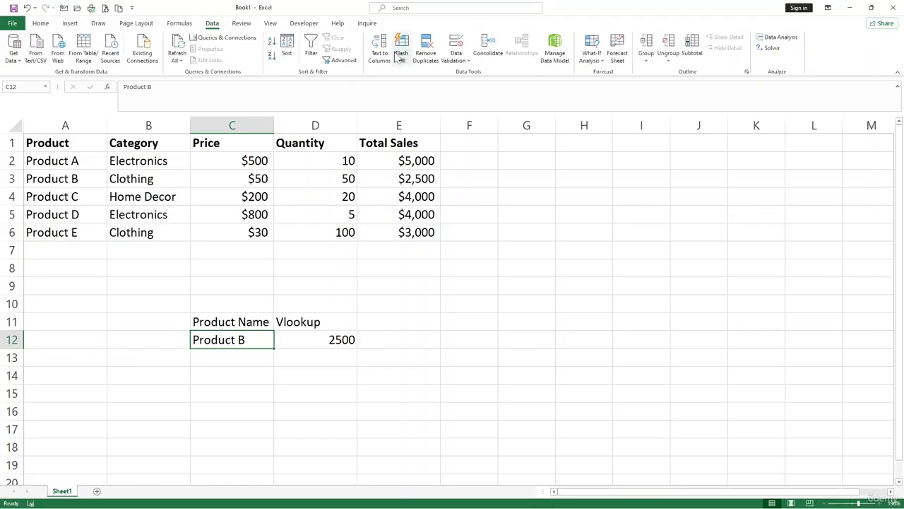
click(456, 64)
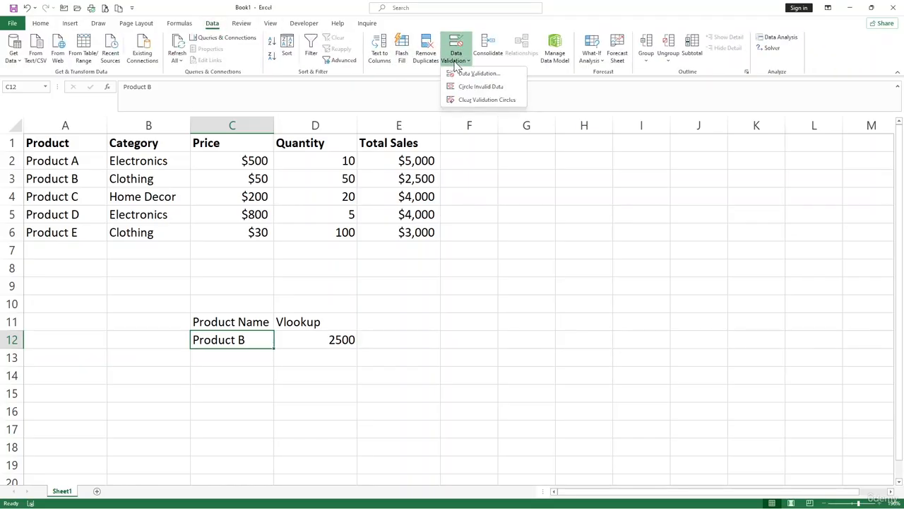
click(468, 75)
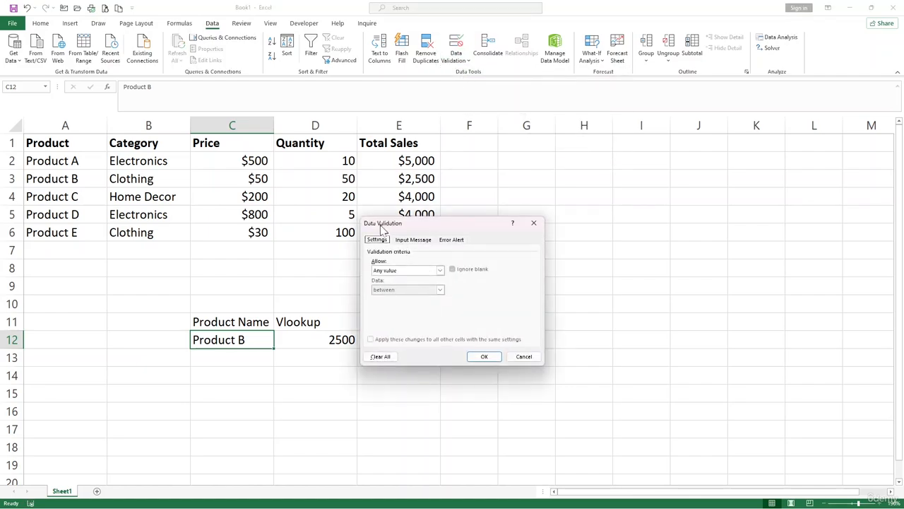
click(440, 271)
click(400, 297)
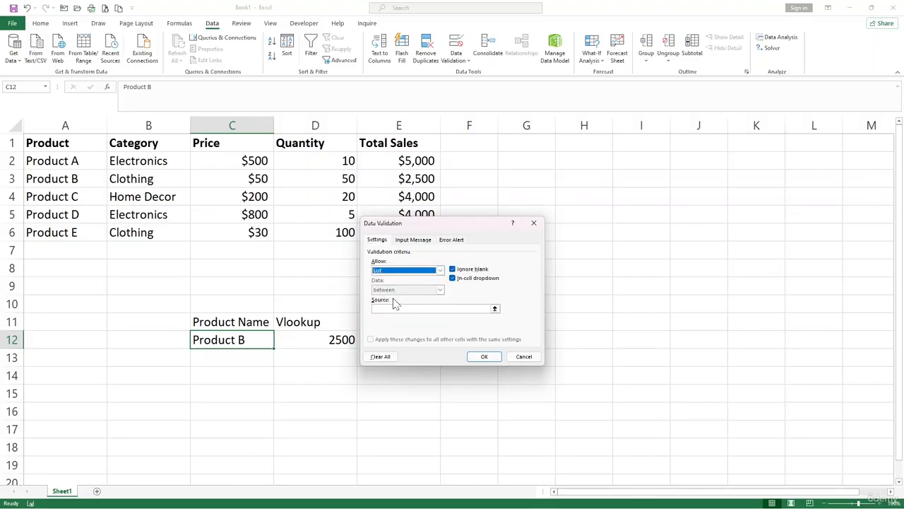
click(397, 308)
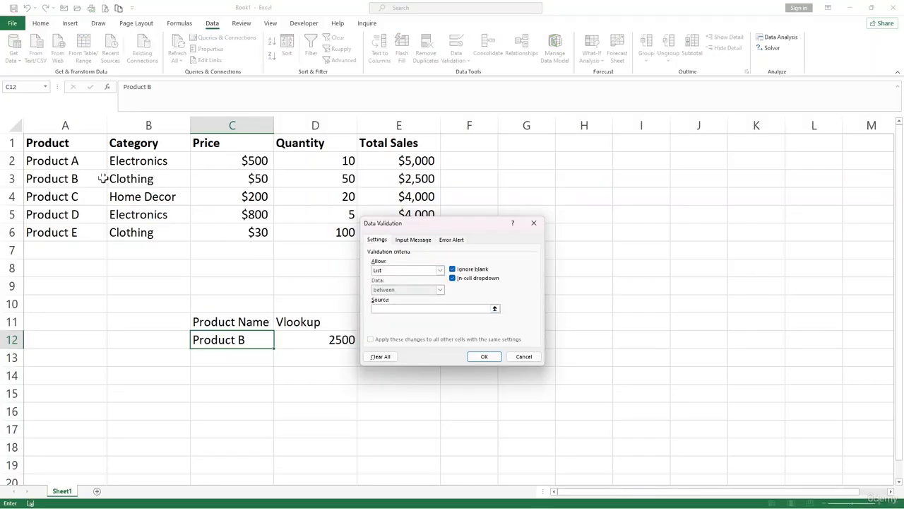
drag(86, 160, 90, 234)
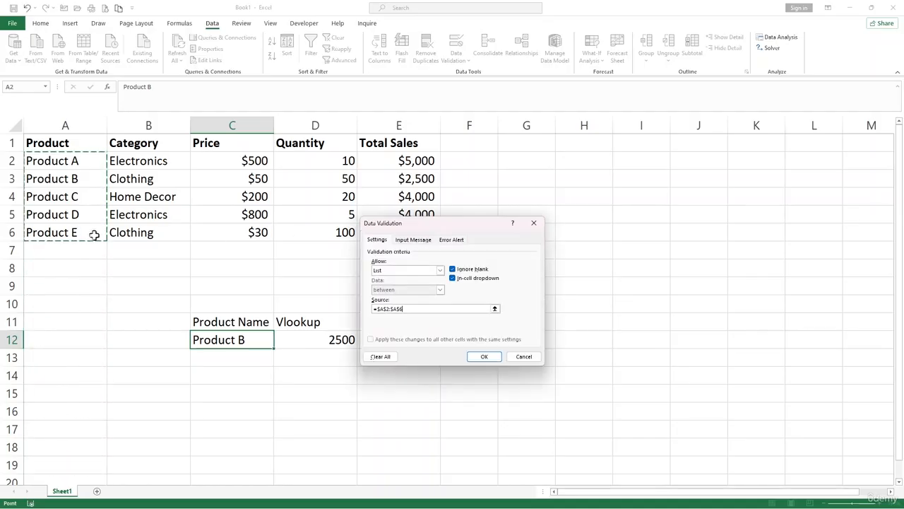
click(485, 356)
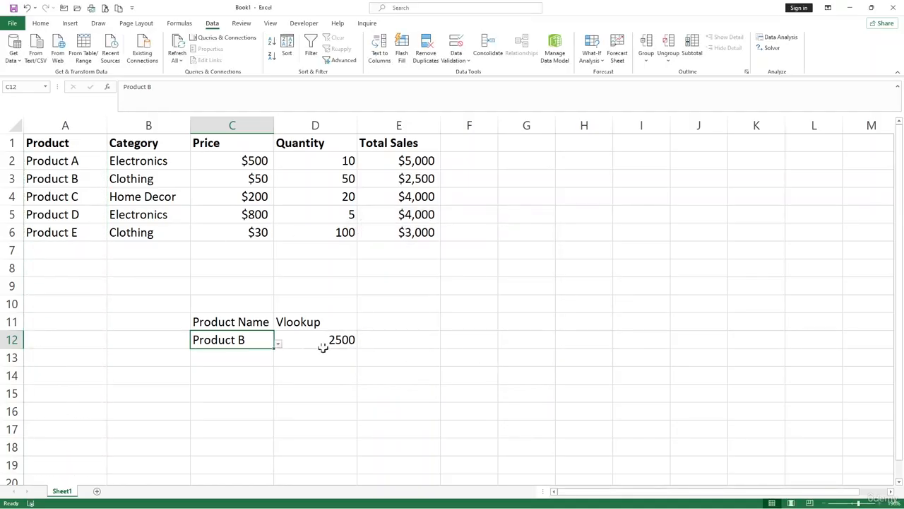
- Test the dropdown in cell C12 by choosing Product D, Product A and finally Product E as the lookup value
click(284, 374)
click(238, 340)
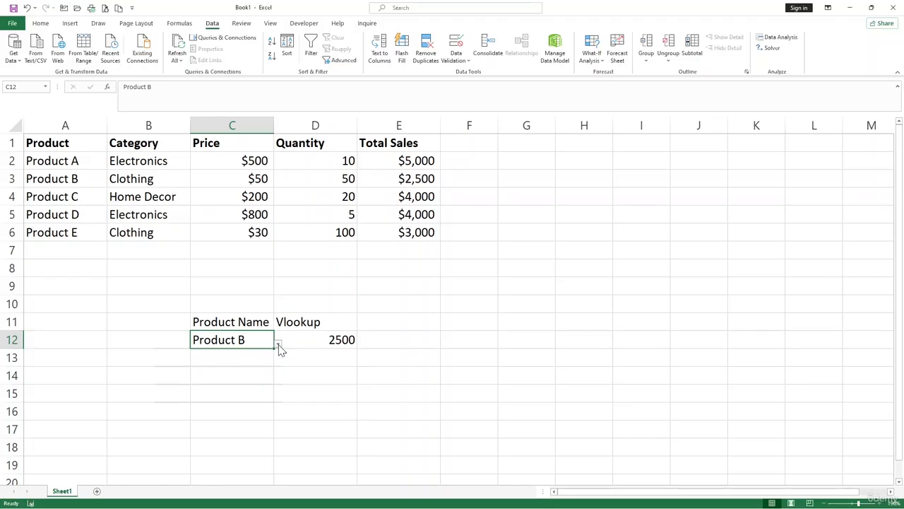
click(279, 344)
click(210, 391)
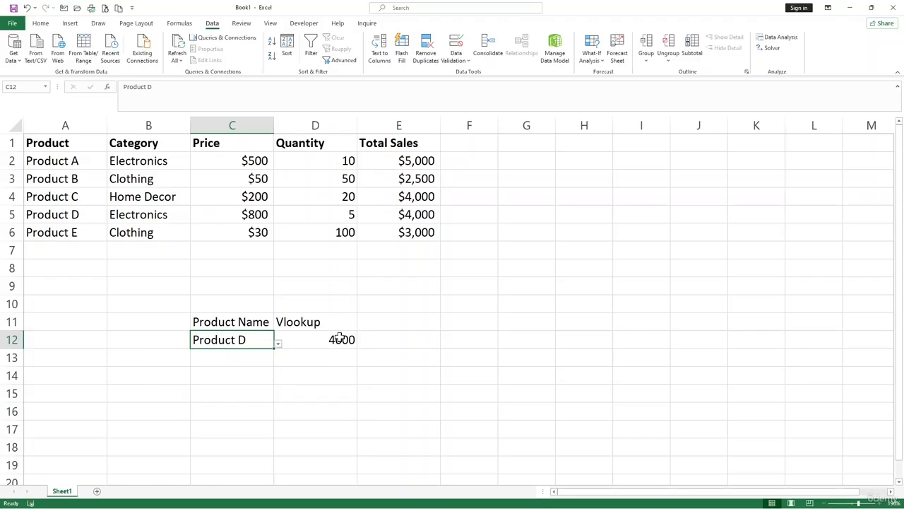
click(277, 344)
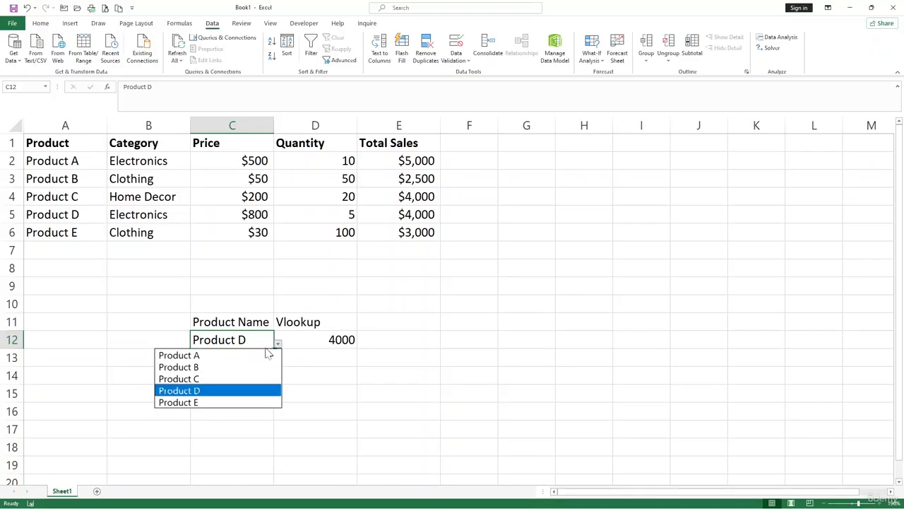
click(235, 357)
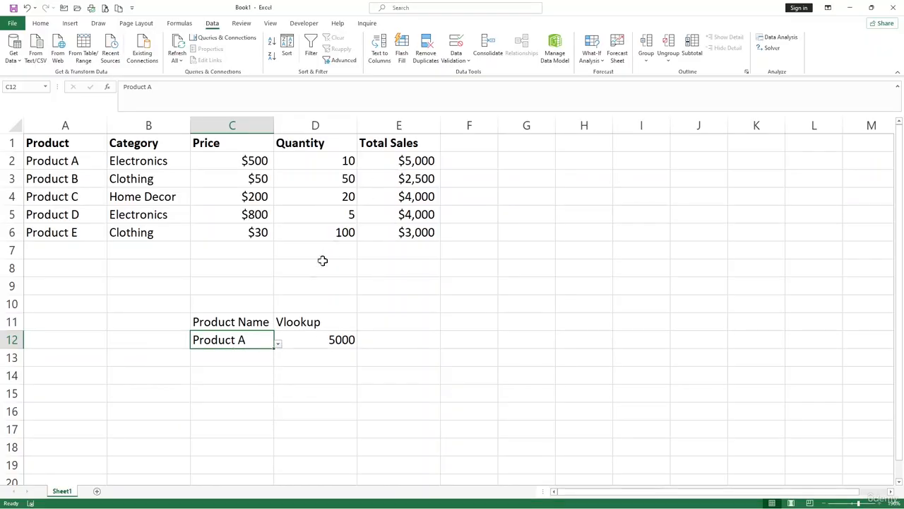
click(279, 345)
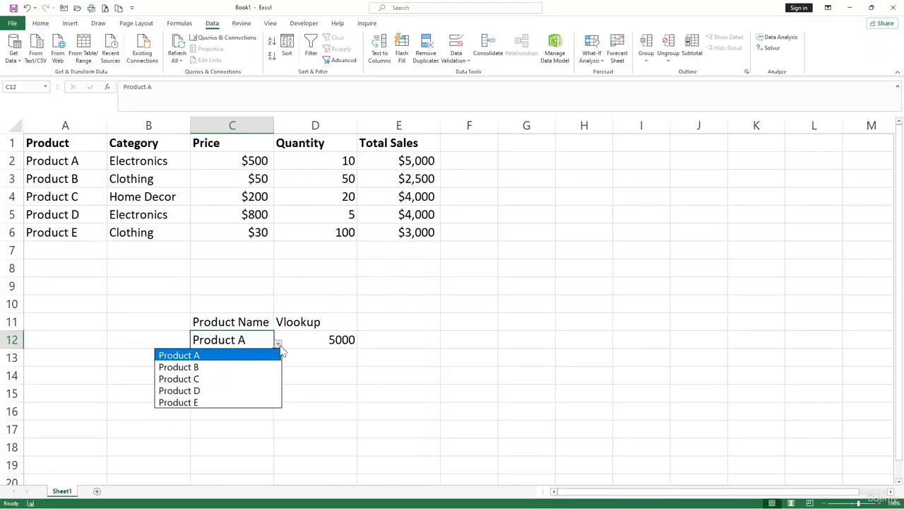
click(235, 403)
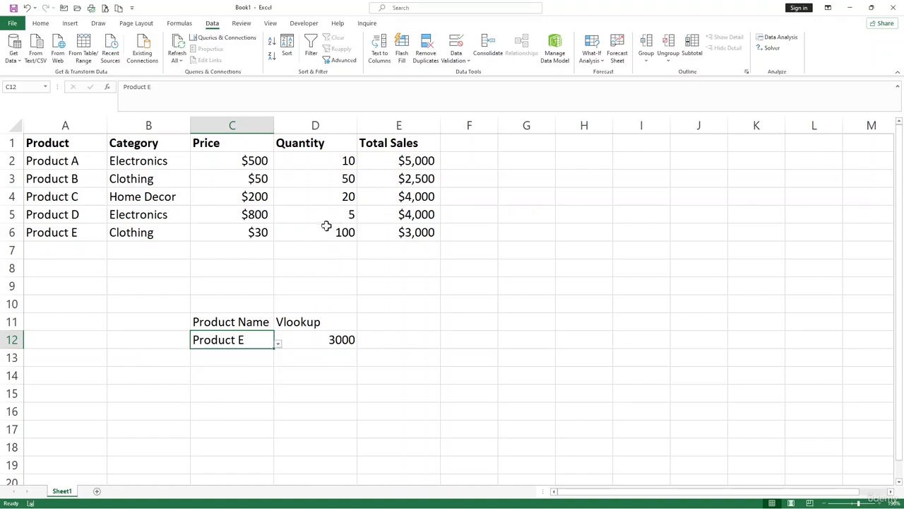
click(415, 356)
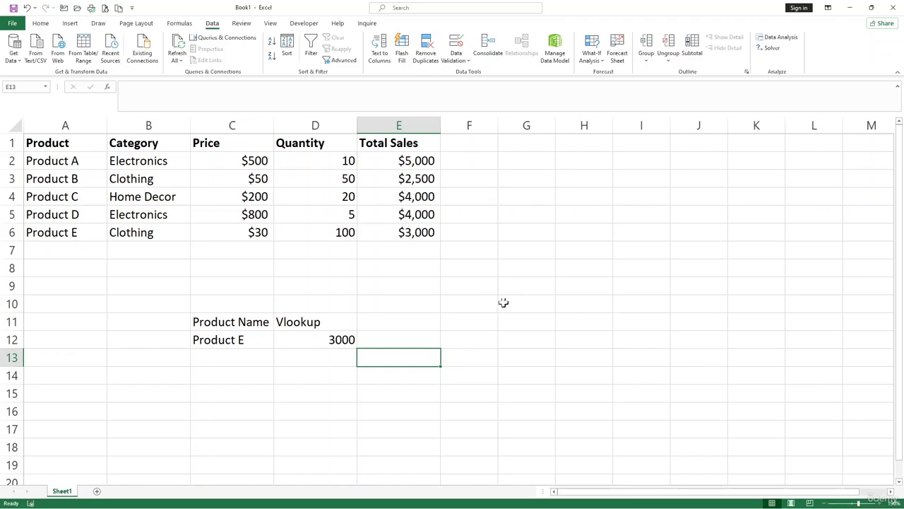
click(290, 248)
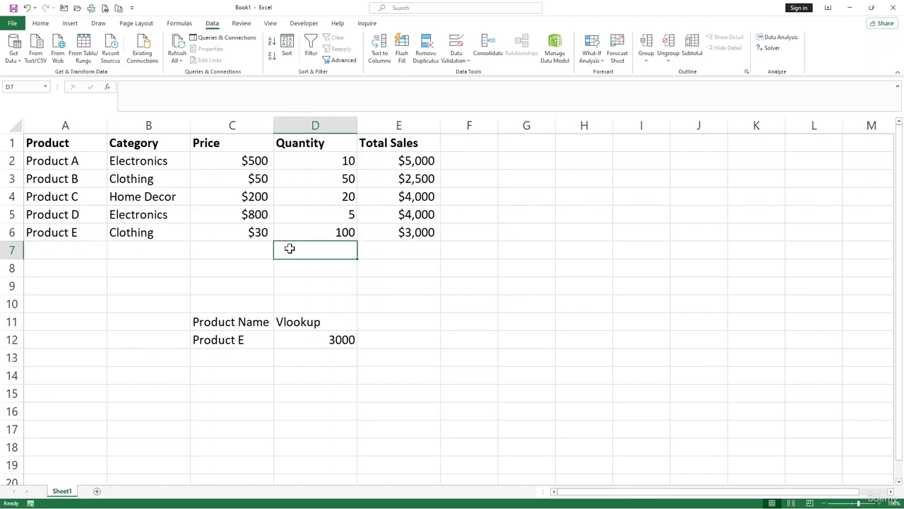
click(236, 156)
key(ctrl+Down)
key(Down)
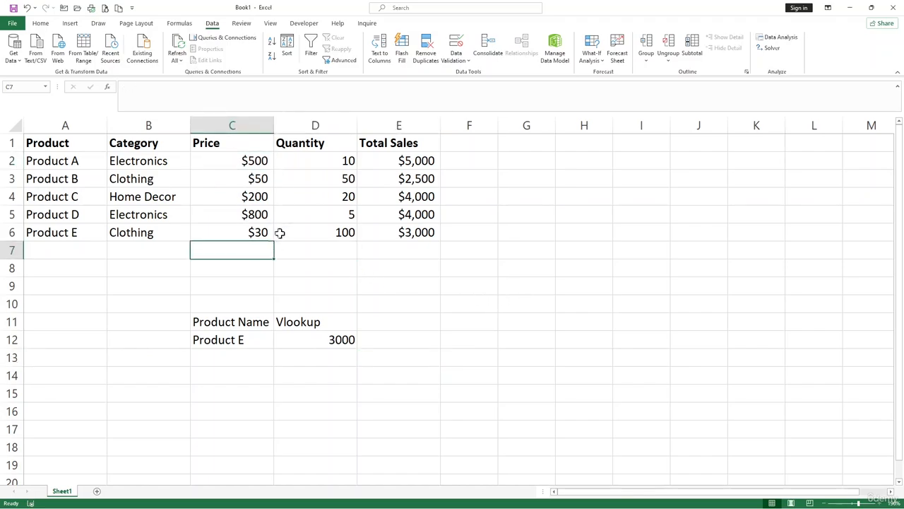
click(319, 245)
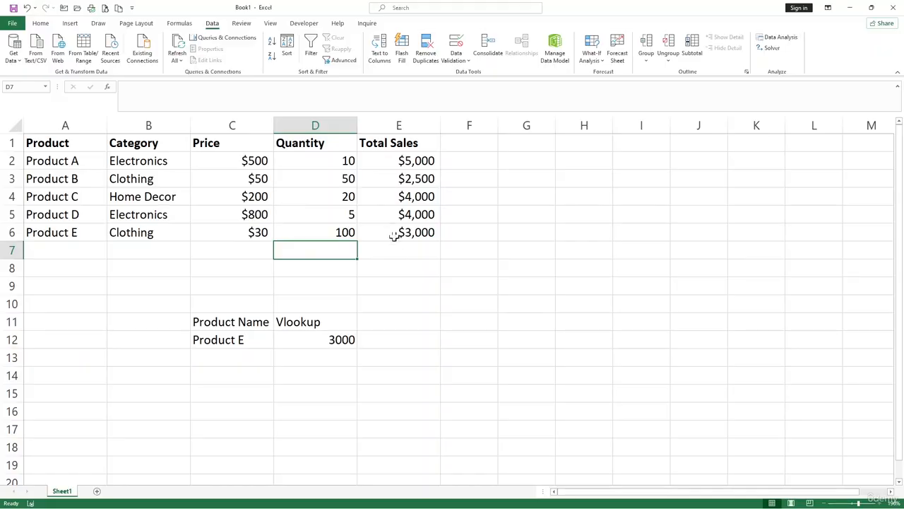
click(397, 252)
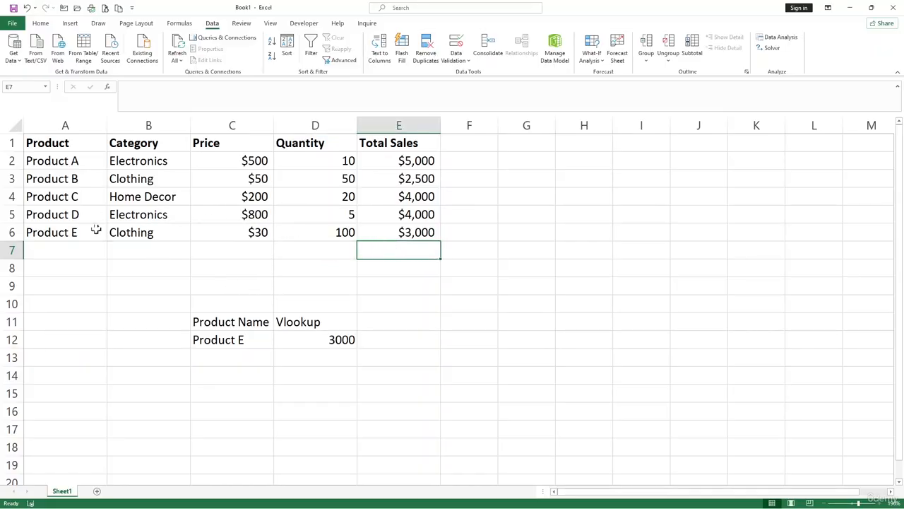
click(164, 197)
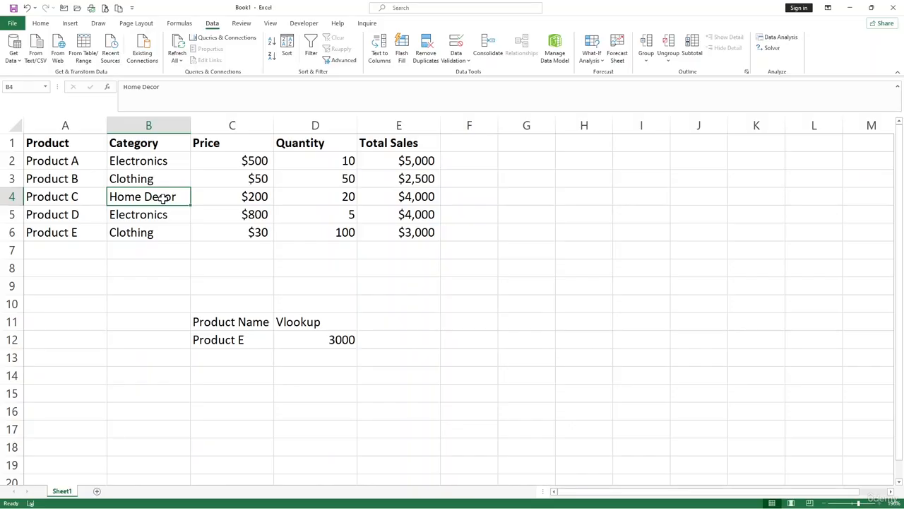
click(150, 181)
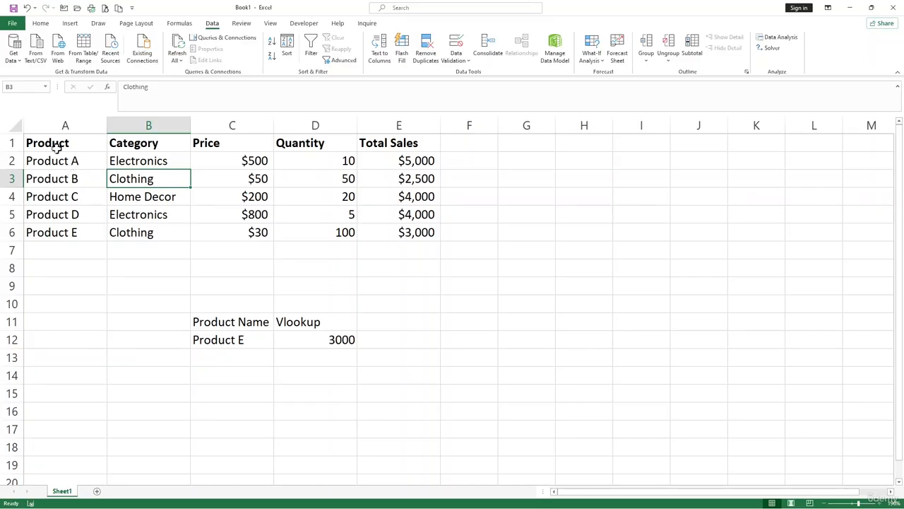
drag(59, 145, 403, 234)
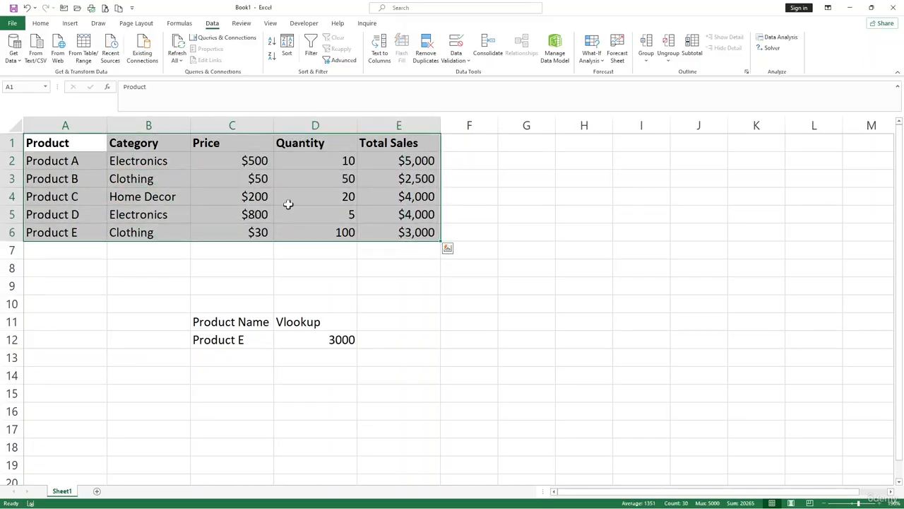
click(288, 204)
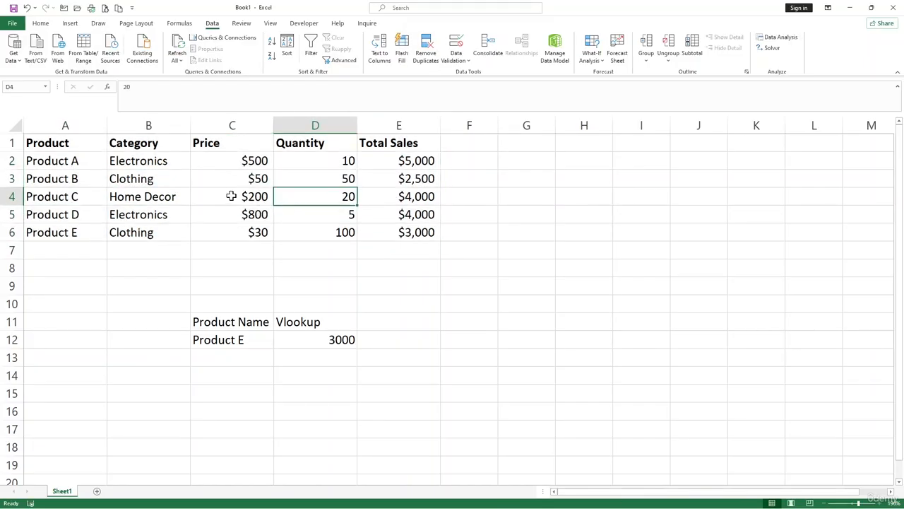
click(232, 196)
drag(50, 144, 398, 144)
click(398, 201)
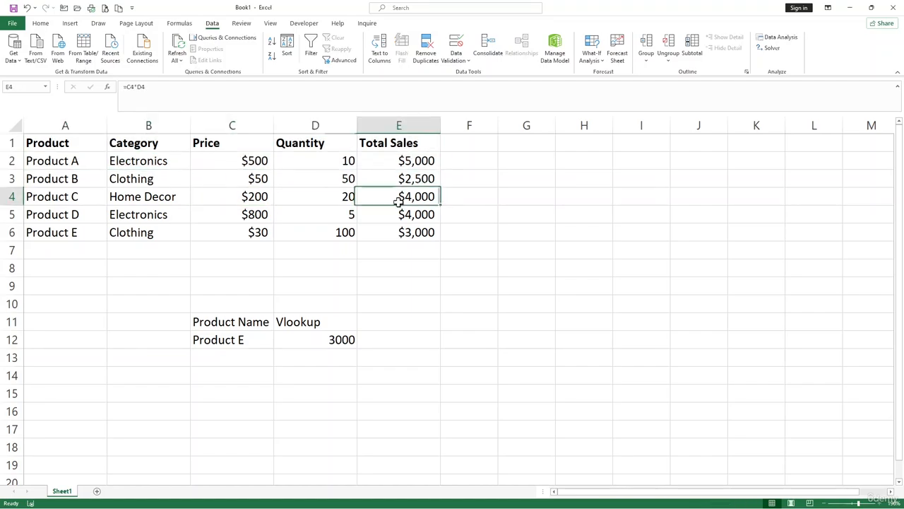
- Insert a PivotTable based on the sales table Sheet1!$A$1:$E$6, placing it on the existing worksheet at Sheet1!$G$1
click(188, 189)
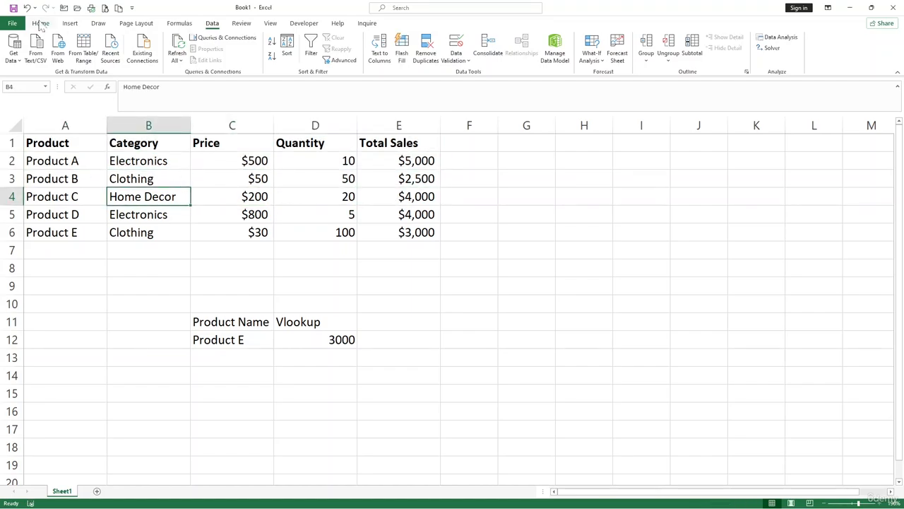
click(71, 25)
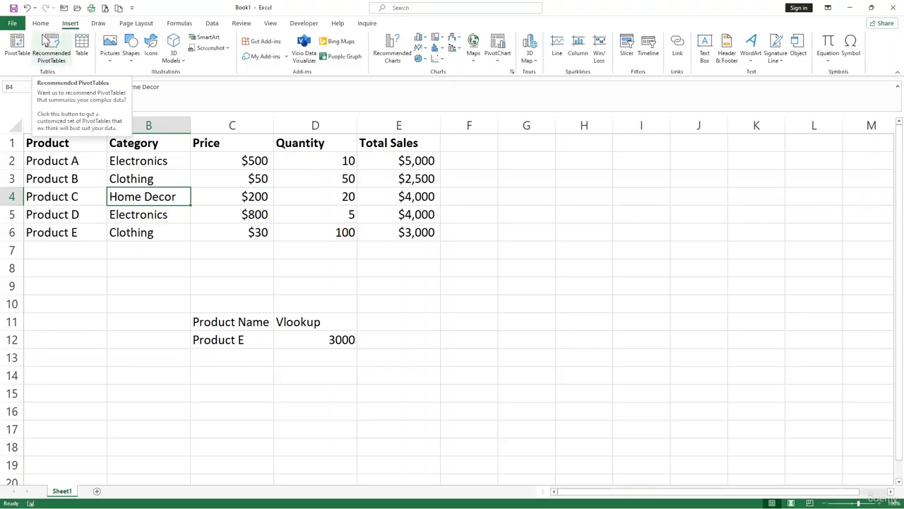
click(17, 45)
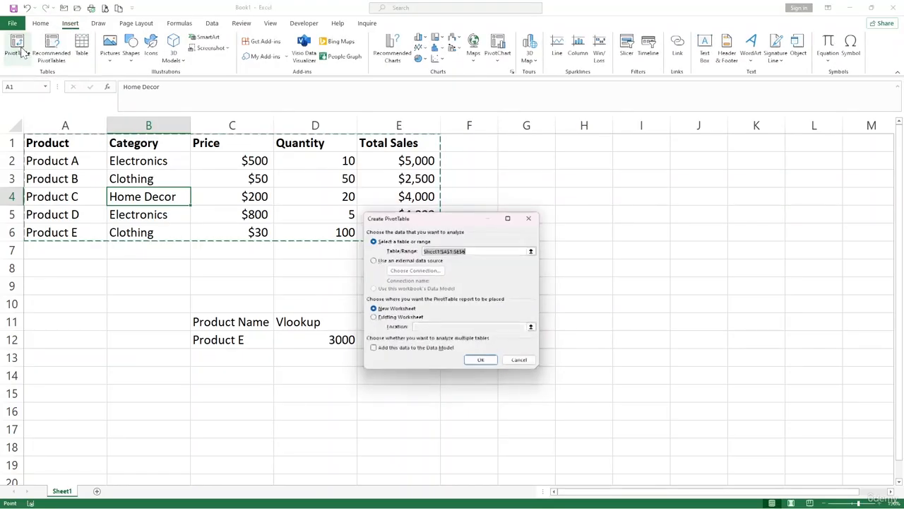
click(373, 318)
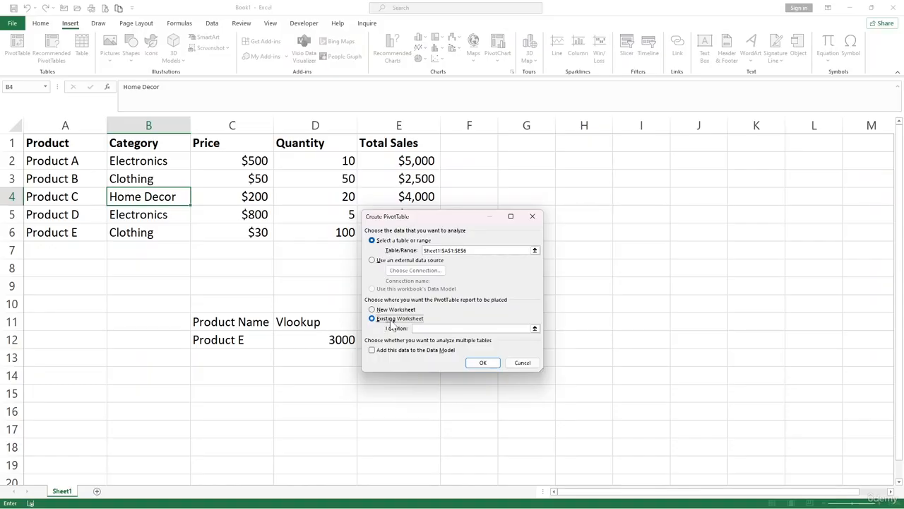
click(438, 328)
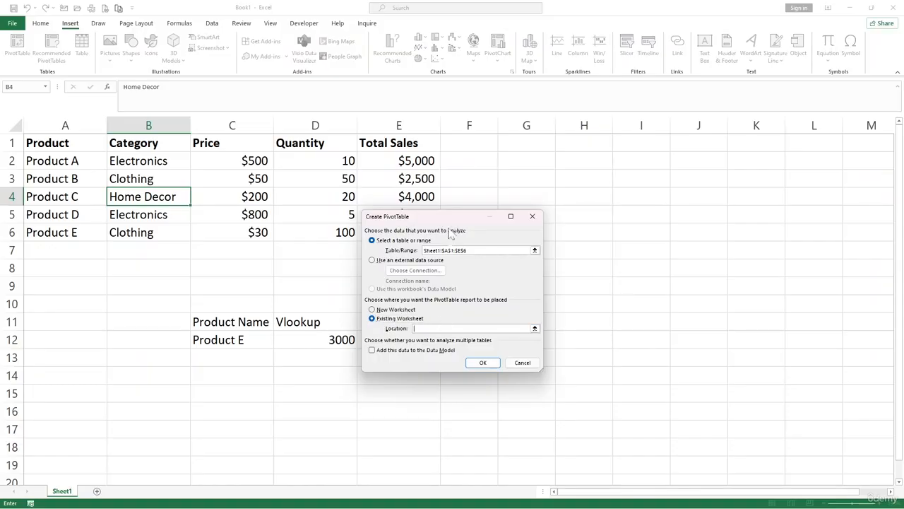
click(469, 144)
click(507, 142)
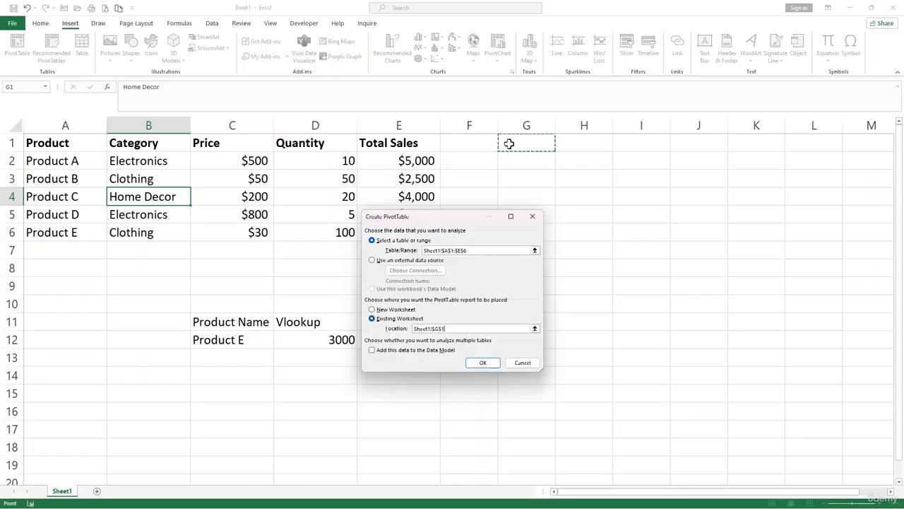
click(480, 362)
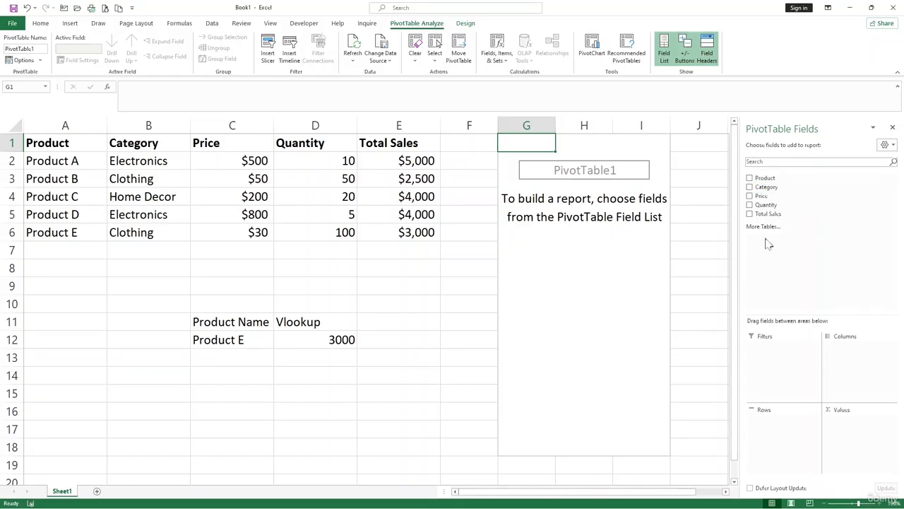
- Lay out the PivotTable with Product as rows, Category as columns and the sum of Quantity as values
click(752, 178)
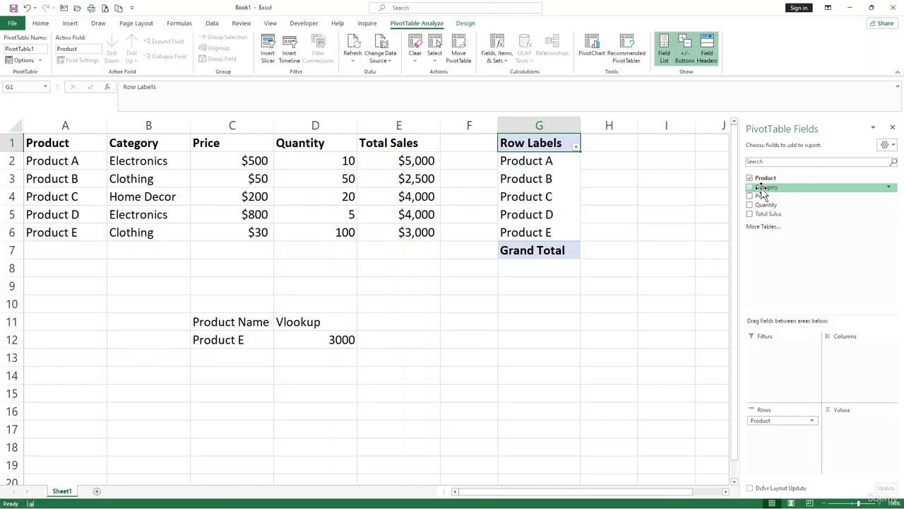
drag(761, 191, 853, 353)
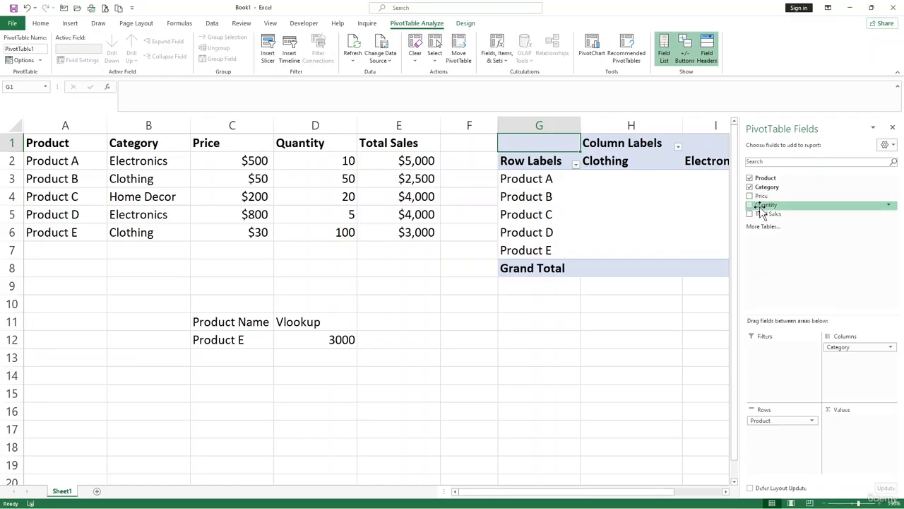
drag(761, 209, 848, 419)
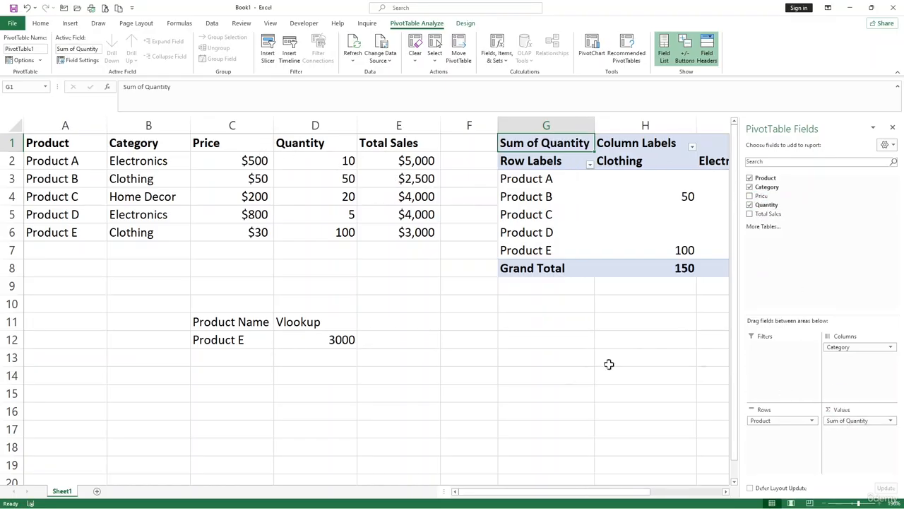
- Add Total Sales as a second summed value in the PivotTable beside Sum of Quantity, and review the widened table
drag(550, 491, 626, 487)
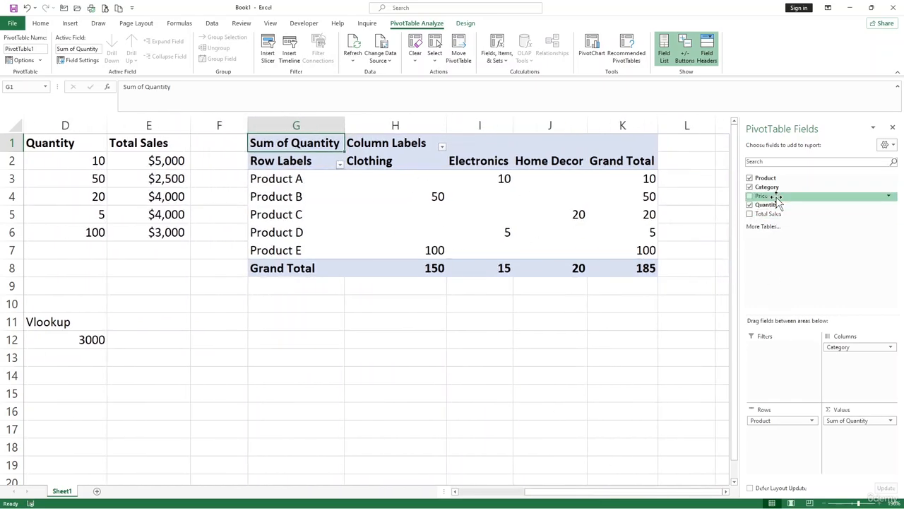
drag(767, 218, 852, 430)
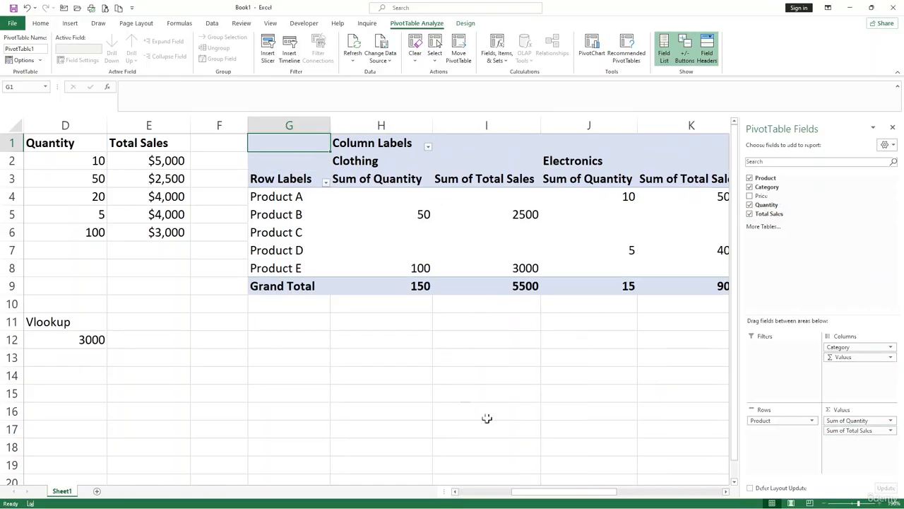
drag(563, 491, 657, 492)
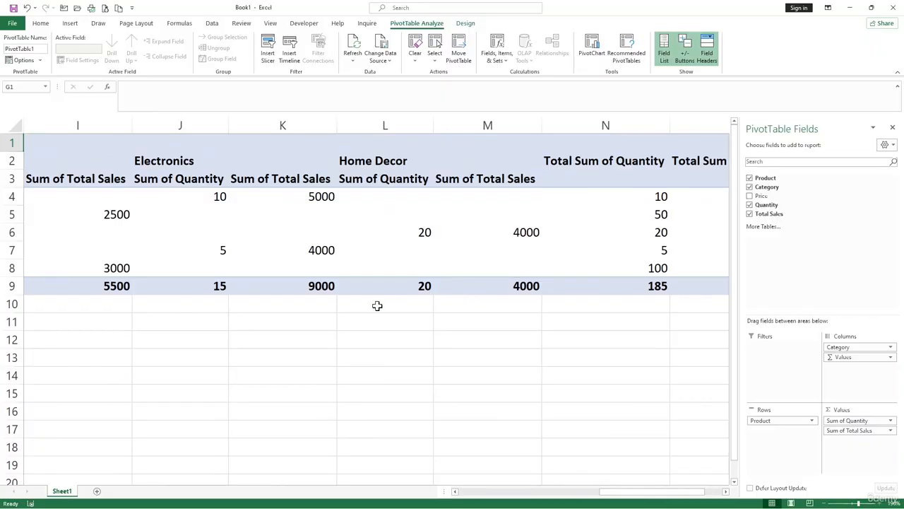
scroll(377, 306, down, 5)
key(alt)
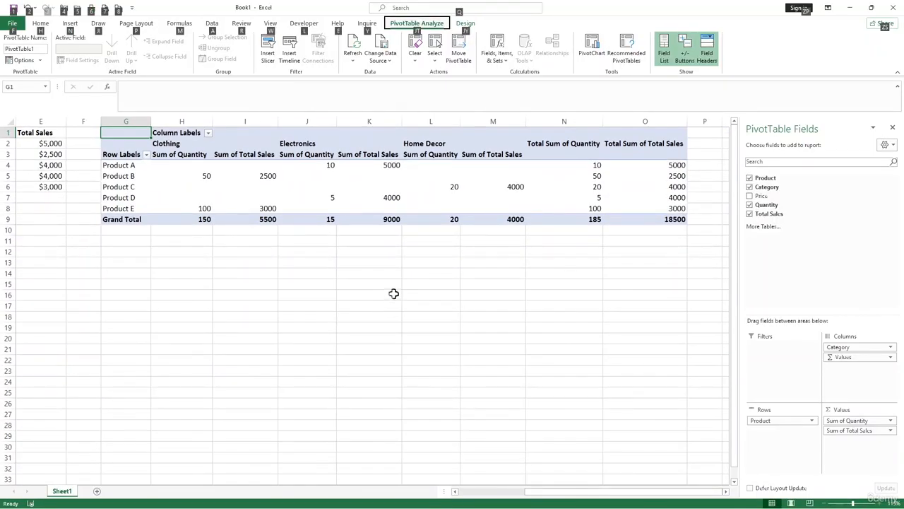
click(394, 293)
mouse_move(256, 180)
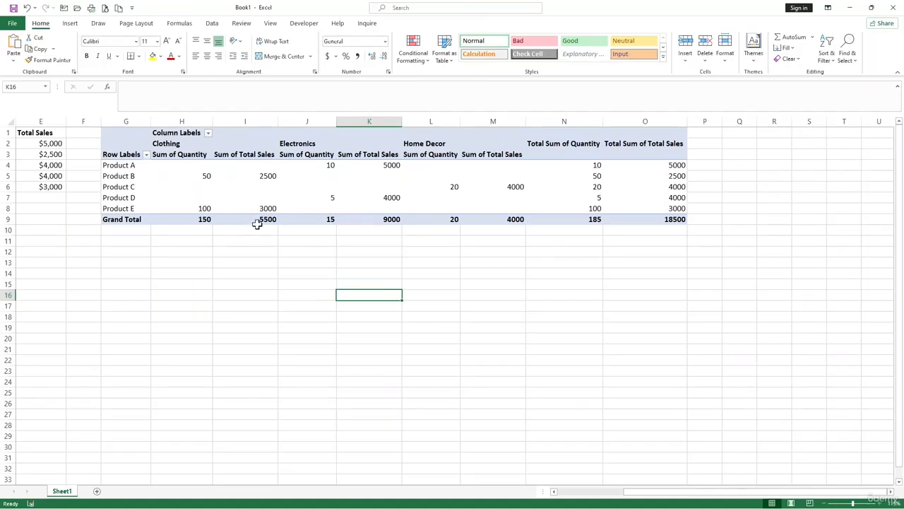
mouse_move(257, 223)
drag(690, 493, 660, 493)
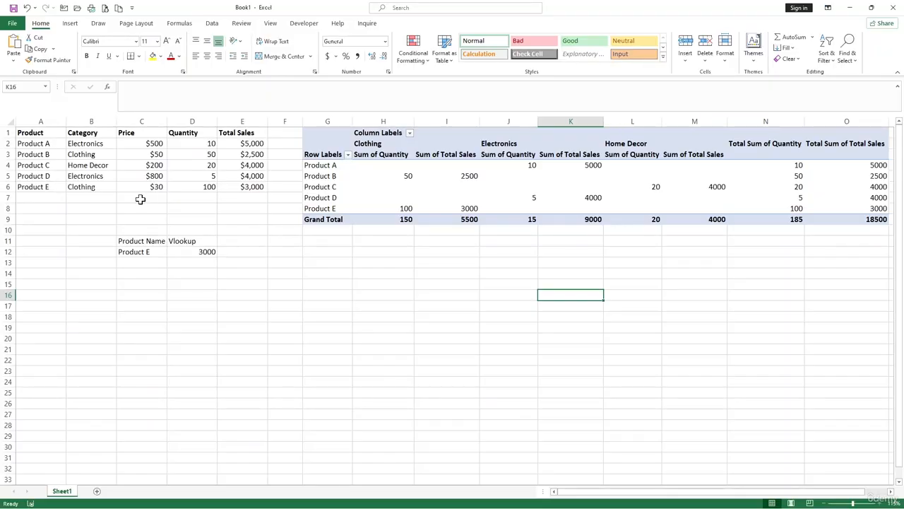
click(187, 282)
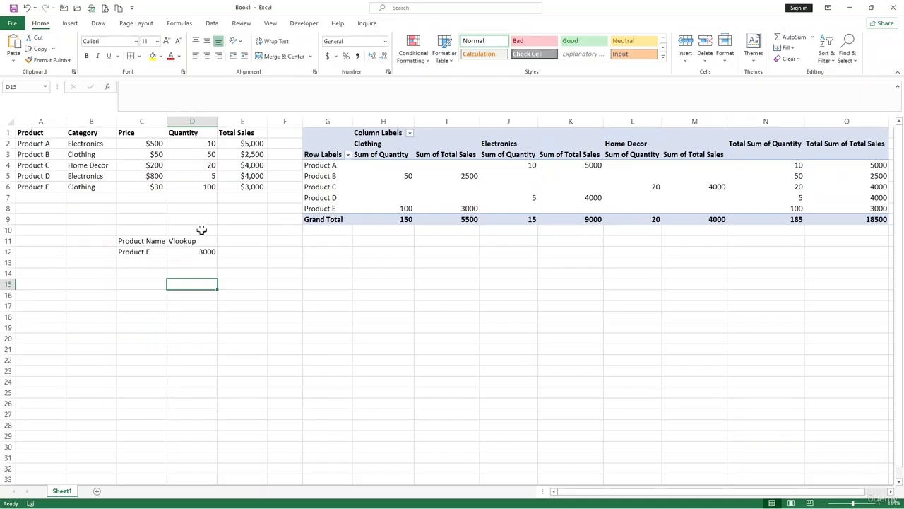
scroll(245, 255, up, 2)
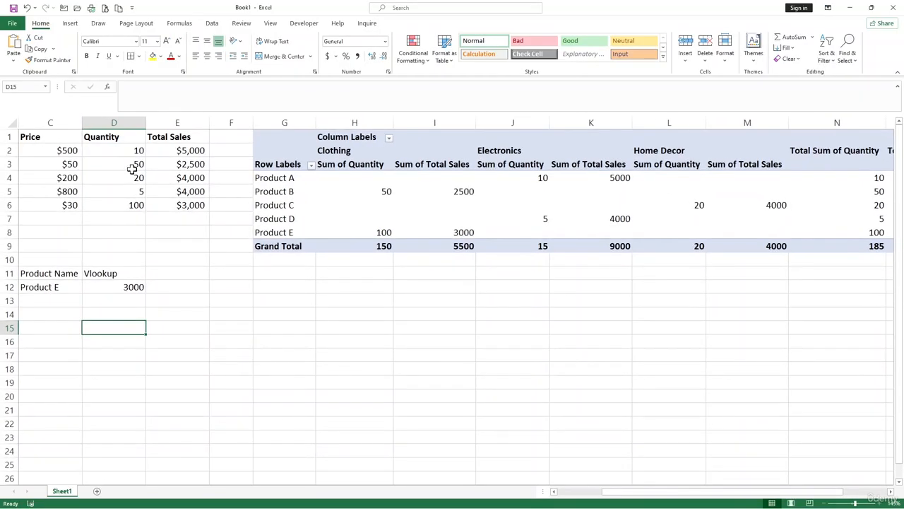
drag(638, 492, 575, 488)
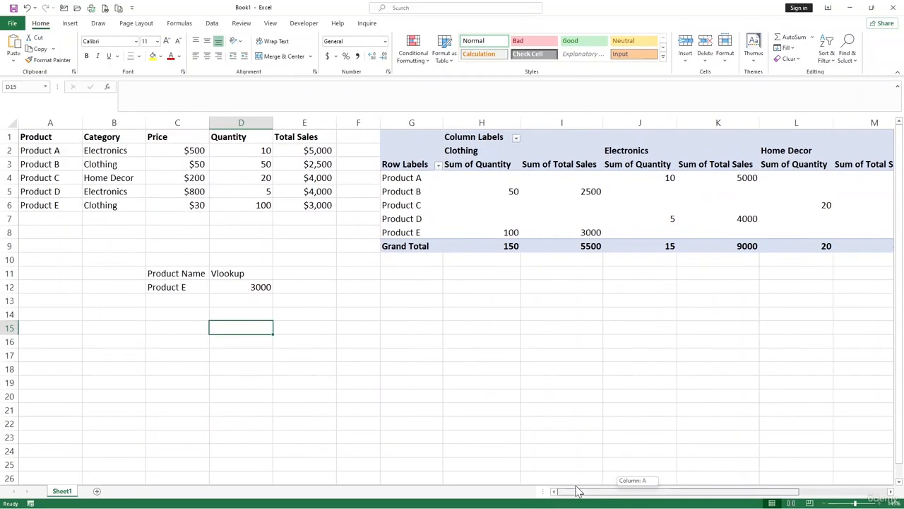
click(265, 152)
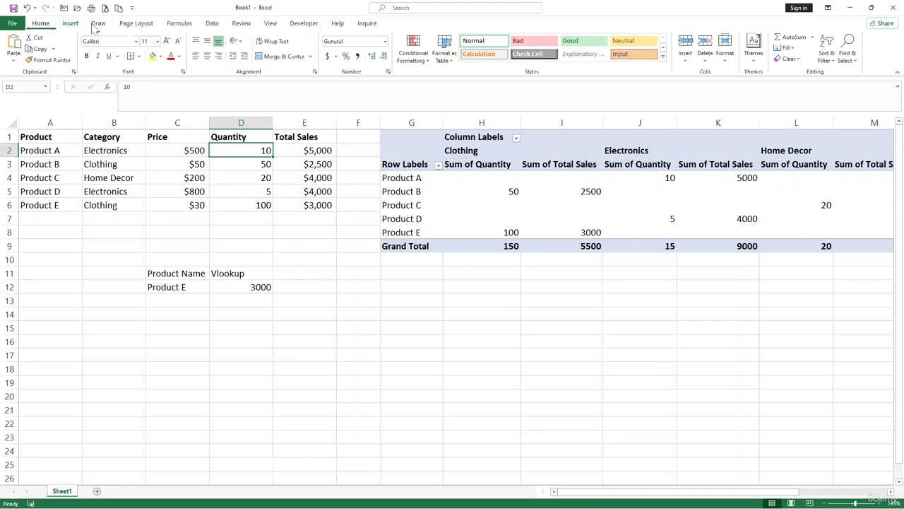
click(415, 56)
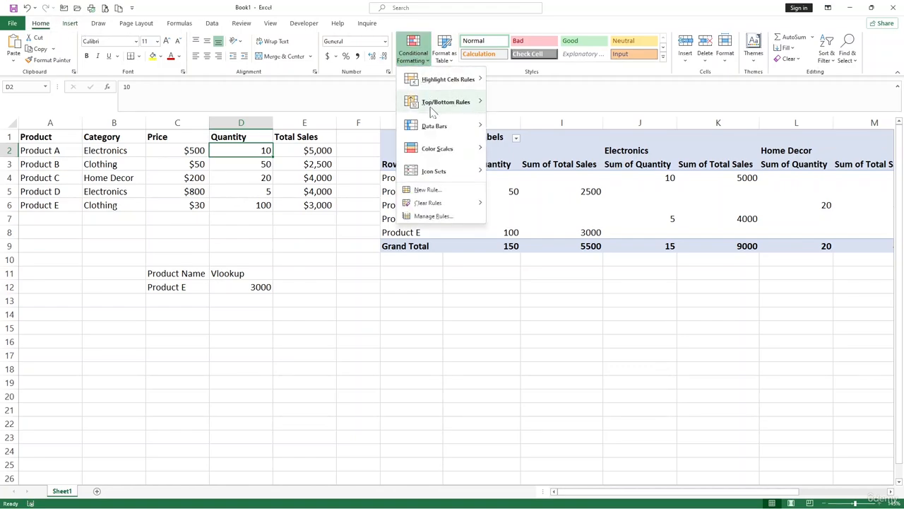
mouse_move(436, 121)
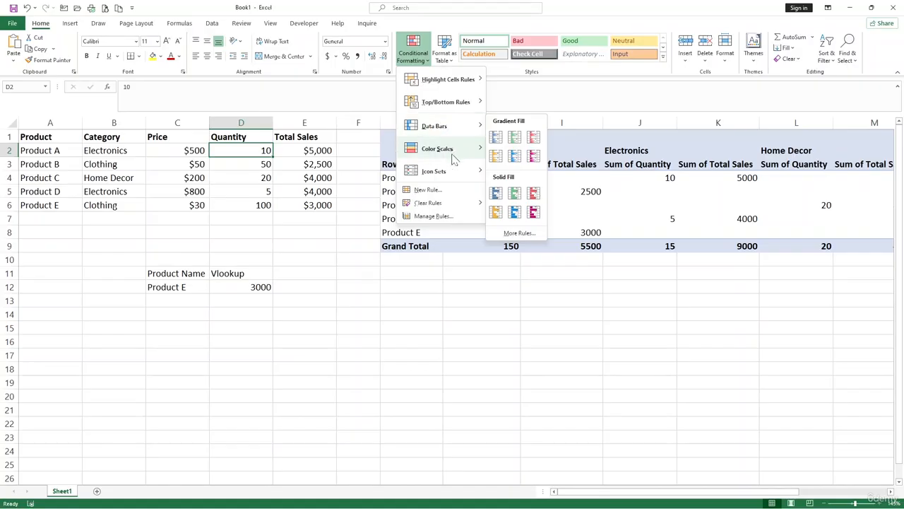
mouse_move(453, 157)
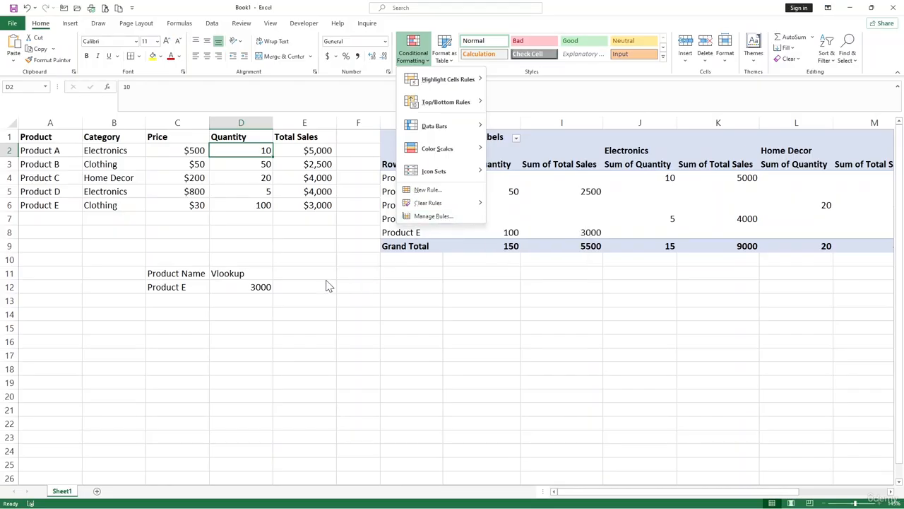
key(Escape)
- Apply red gradient-fill data bars and a Green-Yellow color scale to the Total Sales values in E2:E6
click(314, 150)
drag(315, 151, 313, 211)
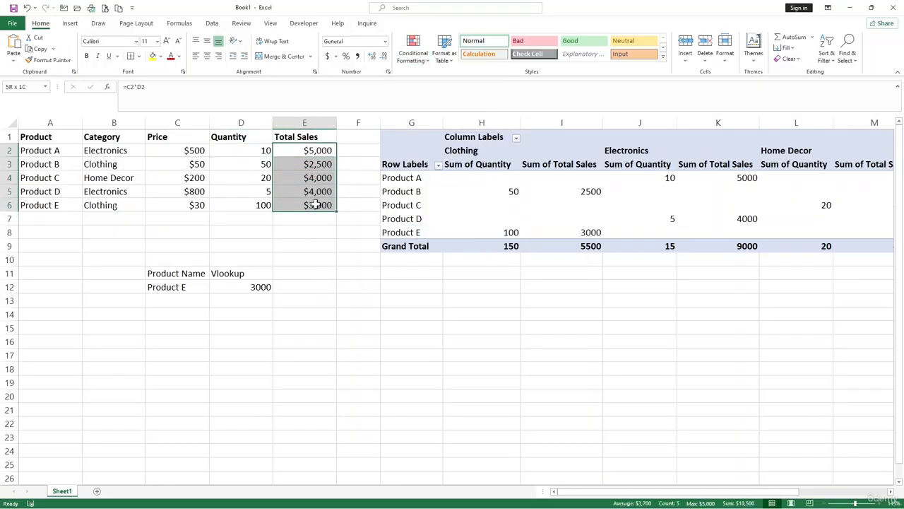
click(412, 62)
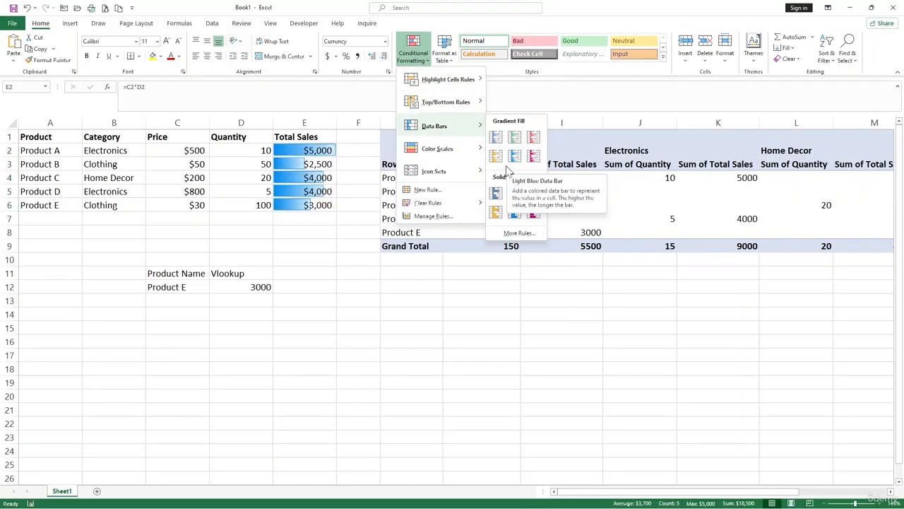
click(533, 136)
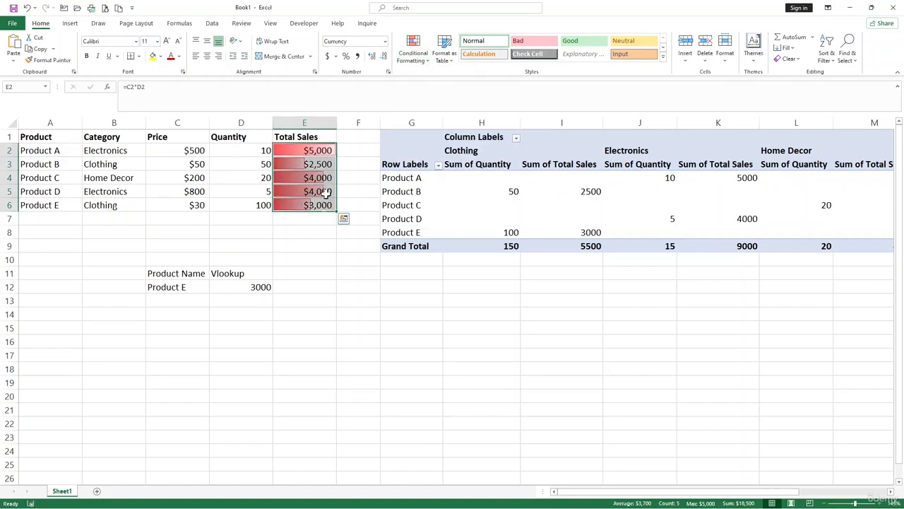
click(413, 62)
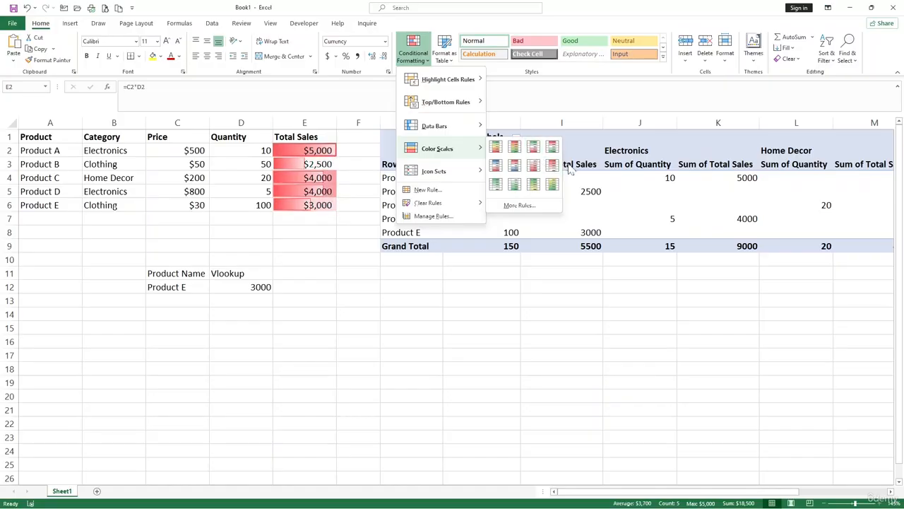
click(533, 184)
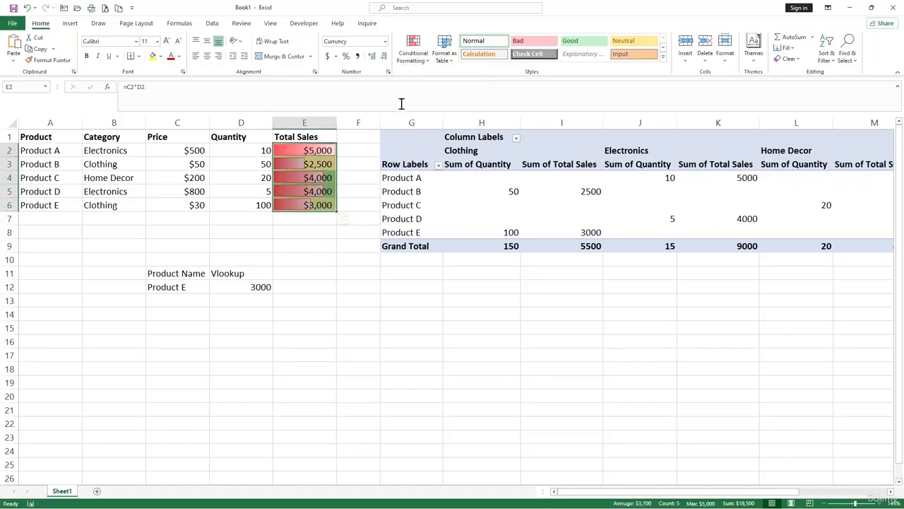
- Add the 3 Arrows (Colored) icon set to the Total Sales values in E2:E6 and deselect the range to check the formatting
click(420, 62)
mouse_move(431, 173)
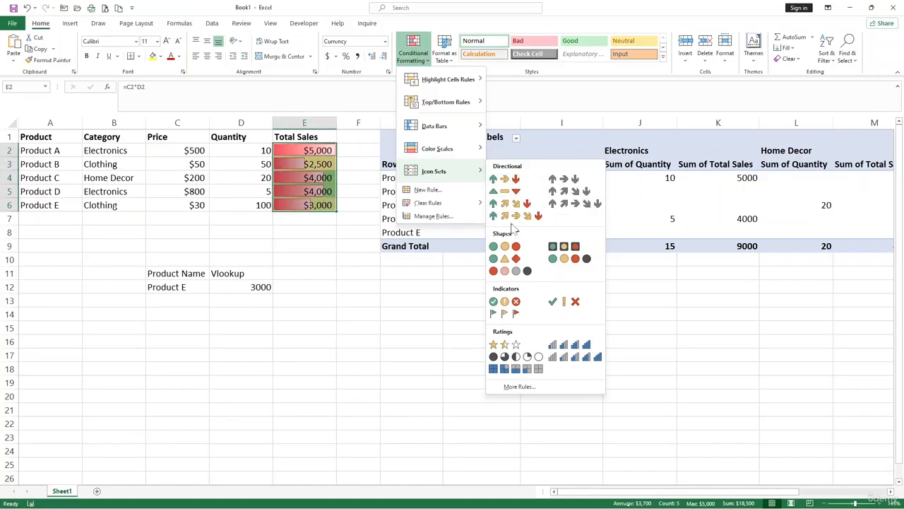
click(516, 181)
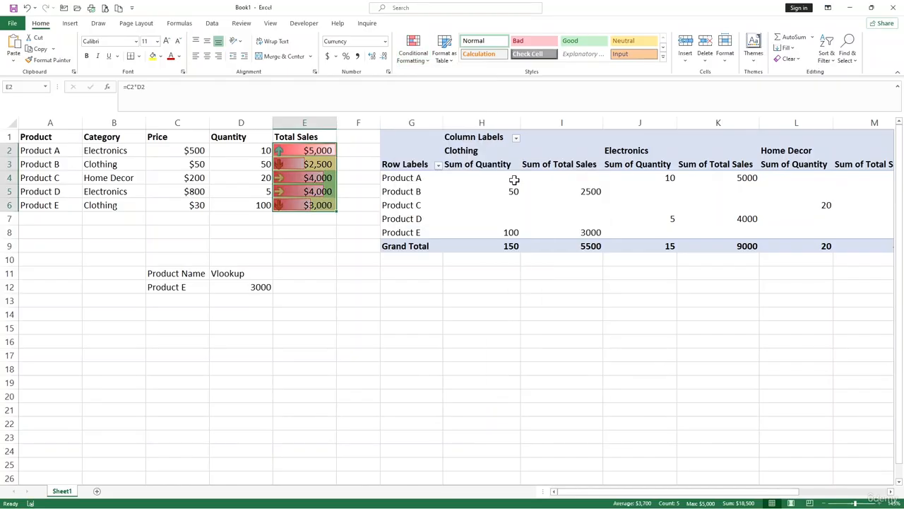
click(360, 284)
drag(308, 153, 309, 214)
click(329, 272)
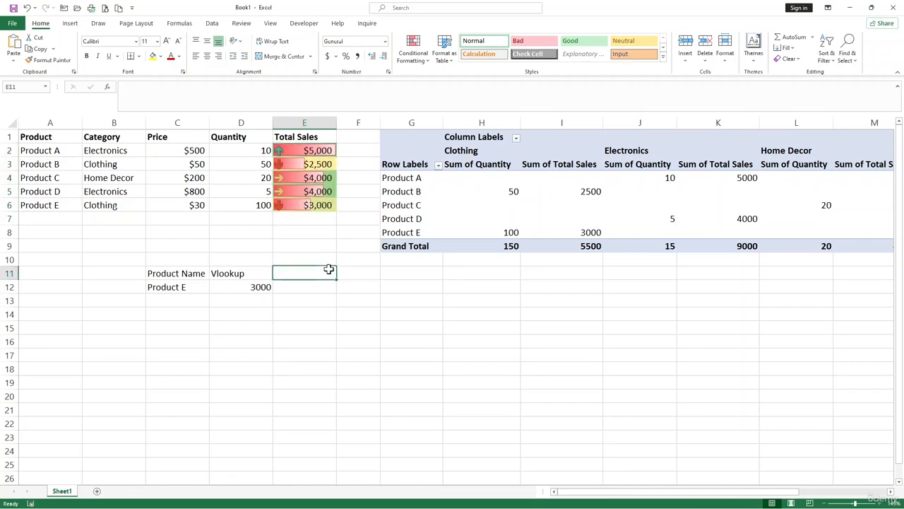